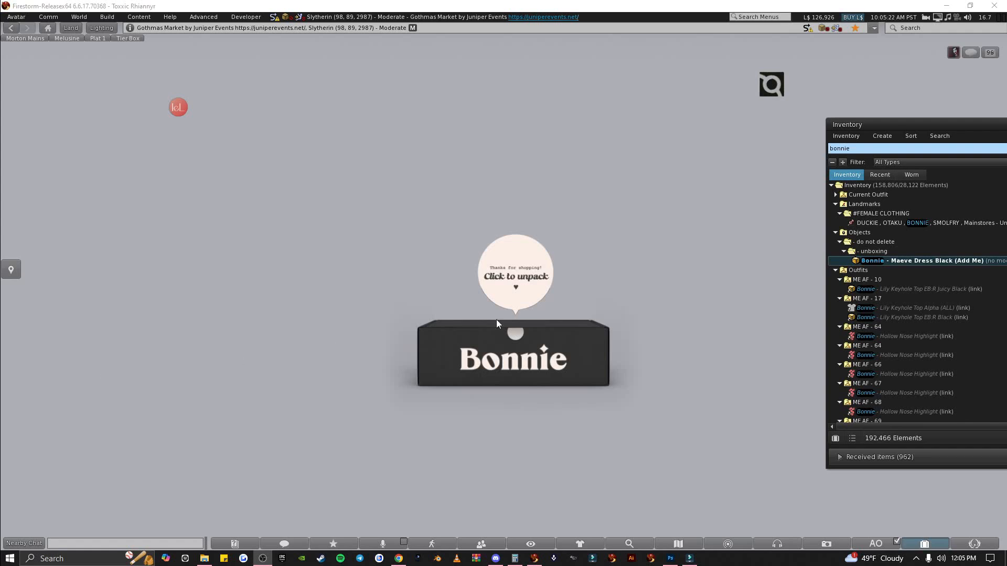
# - Unpack the Bonnie box, accept the Bonnie - Maeve Dress Black (Add Me) folder, and activate the mija box HUD
pyautogui.click(523, 300)
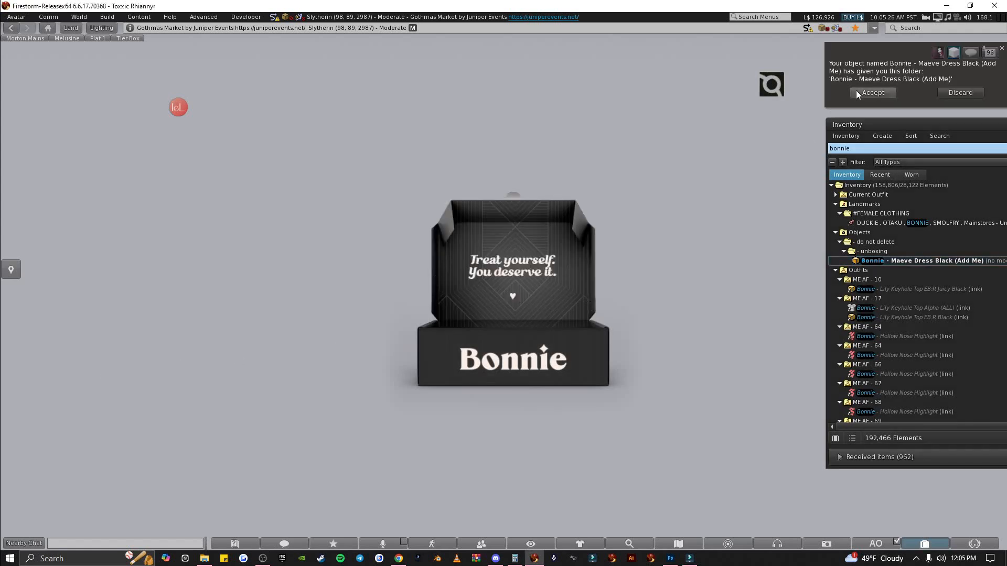
pyautogui.click(873, 92)
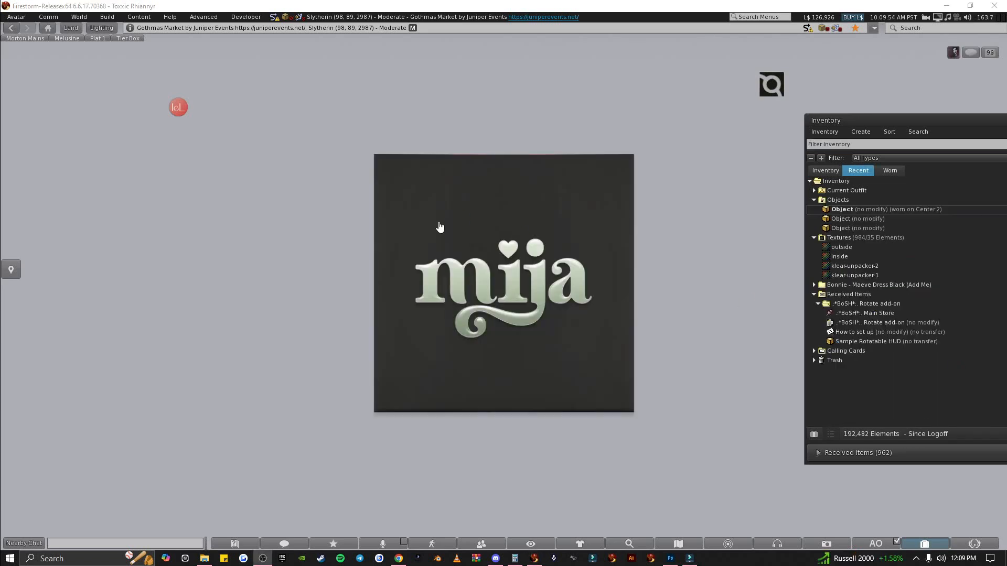
pyautogui.click(492, 280)
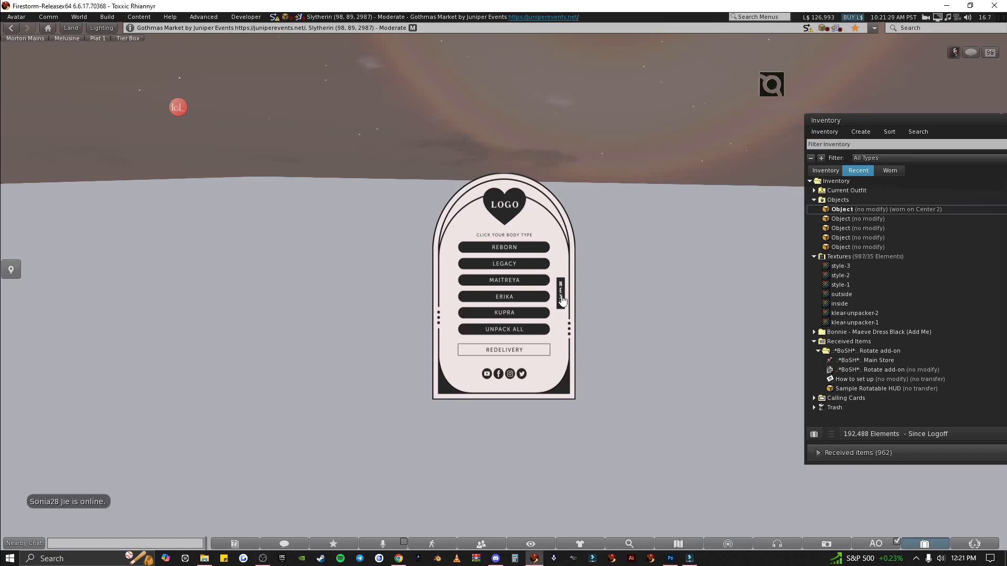
# - Flip the sample body-type unpacker HUD back and forth between its two pages to demonstrate the rotation
pyautogui.click(561, 298)
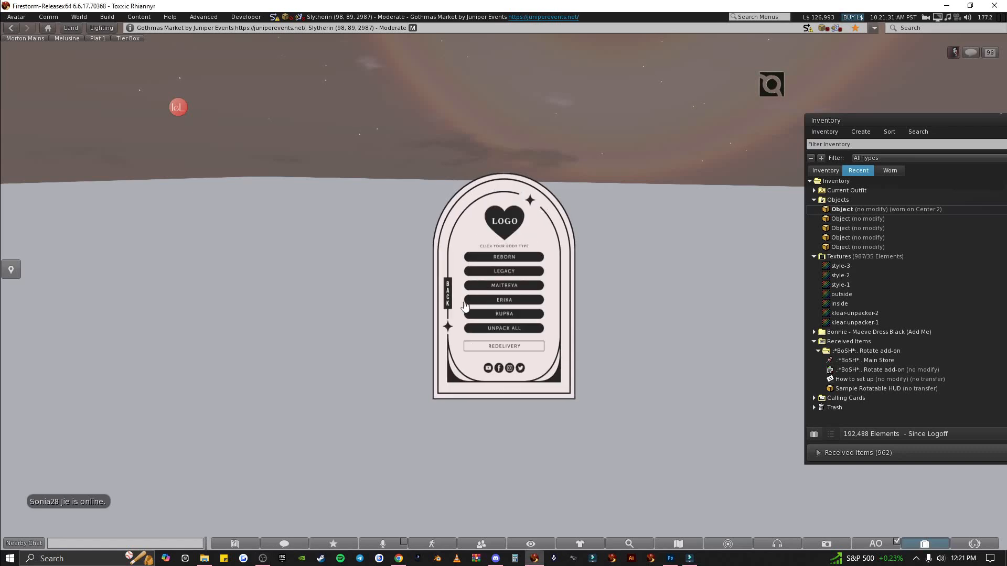
pyautogui.click(448, 300)
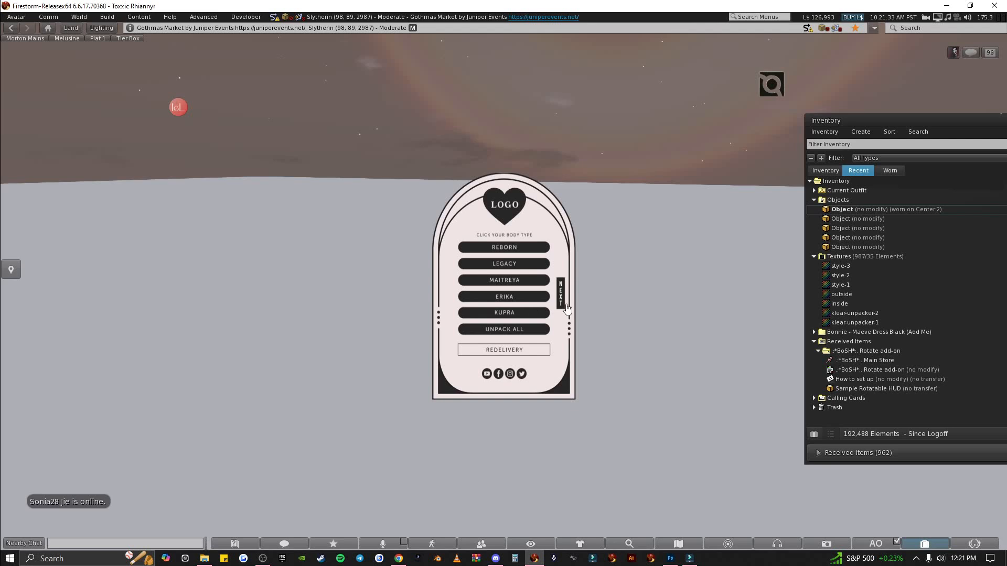
pyautogui.click(560, 303)
pyautogui.click(452, 305)
pyautogui.click(560, 303)
pyautogui.click(560, 304)
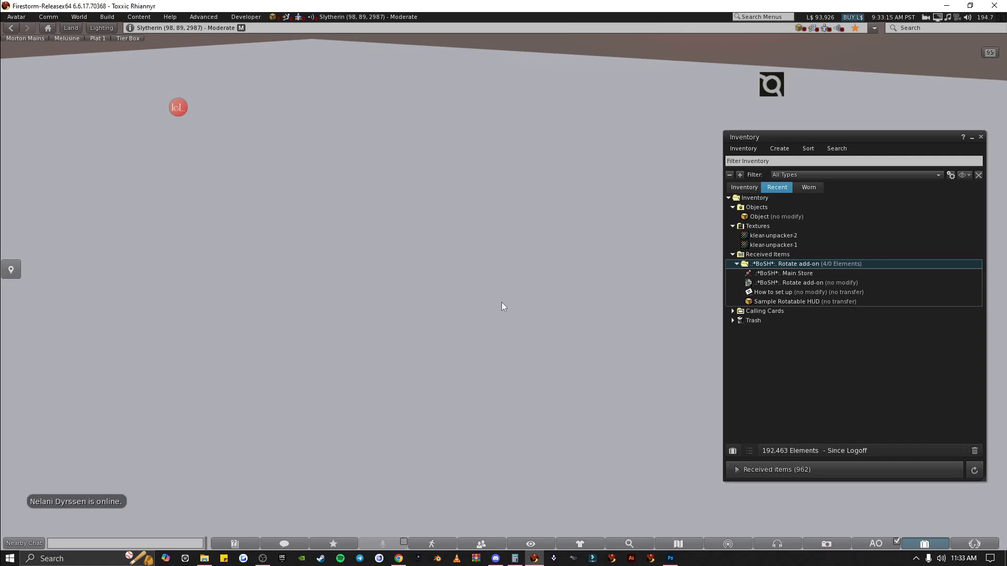
# - Create a new cube prim on the ground
pyautogui.rightClick(501, 302)
pyautogui.click(520, 290)
pyautogui.click(525, 292)
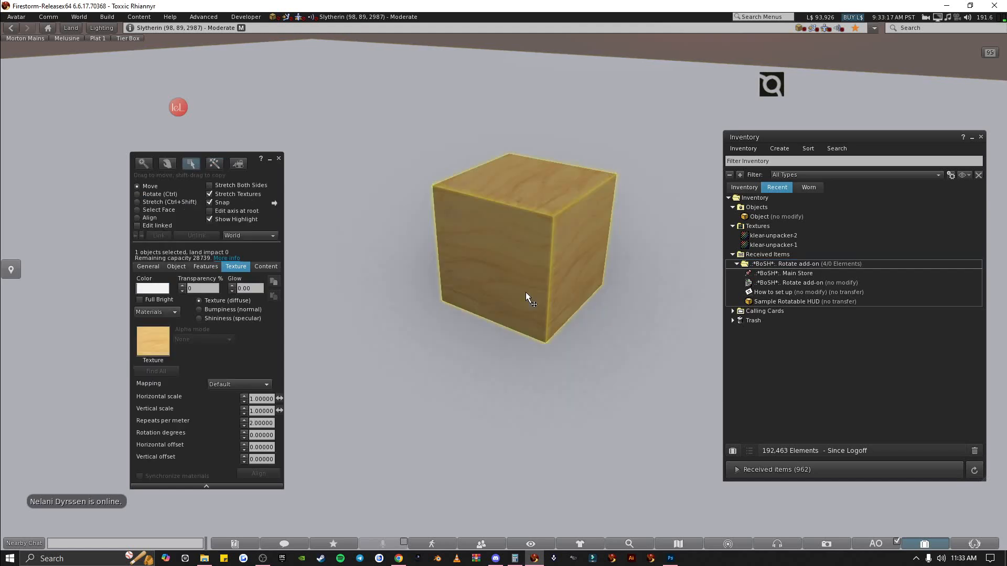
# - Select only the cube's front face and colour it cyan (RGB 0, 255, 255)
pyautogui.keyDown('alt'); pyautogui.moveTo(524, 247); pyautogui.dragTo(505, 285); pyautogui.keyUp('alt')
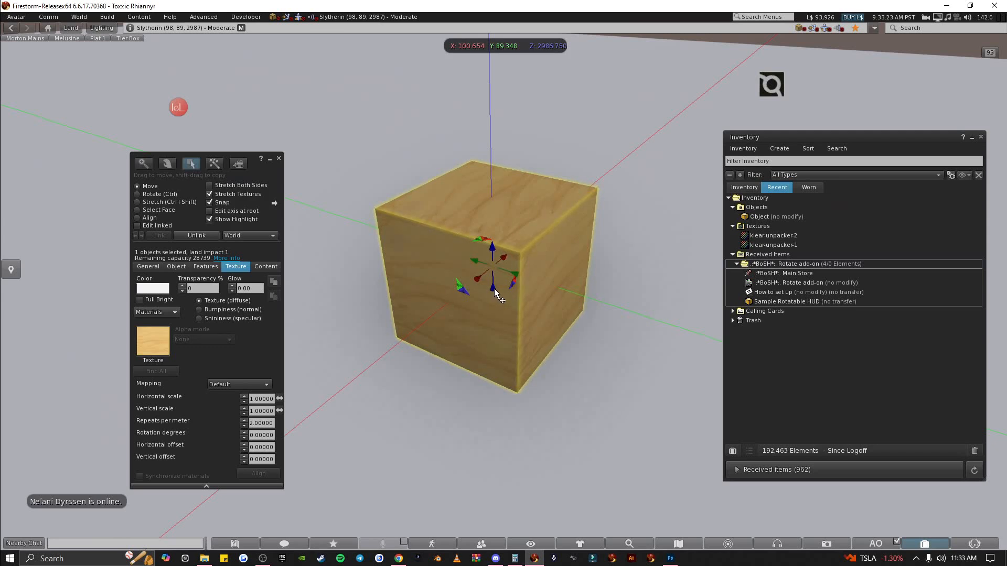
pyautogui.moveTo(492, 297)
pyautogui.keyDown('ctrl'); pyautogui.keyDown('alt'); pyautogui.mouseDown()
pyautogui.moveTo(545, 270)
pyautogui.moveTo(503, 285)
pyautogui.mouseUp(); pyautogui.keyUp('alt'); pyautogui.keyUp('ctrl')
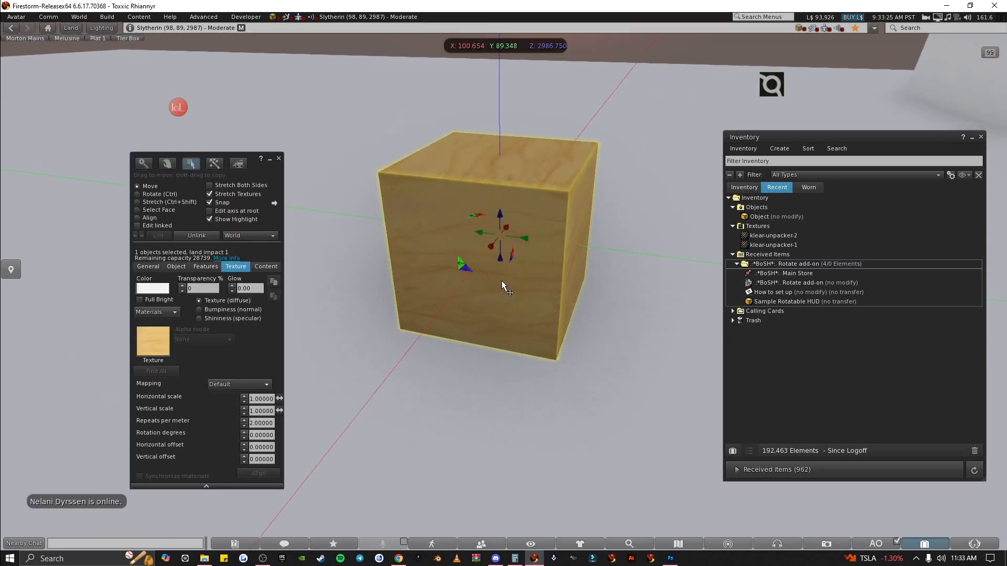
pyautogui.click(152, 211)
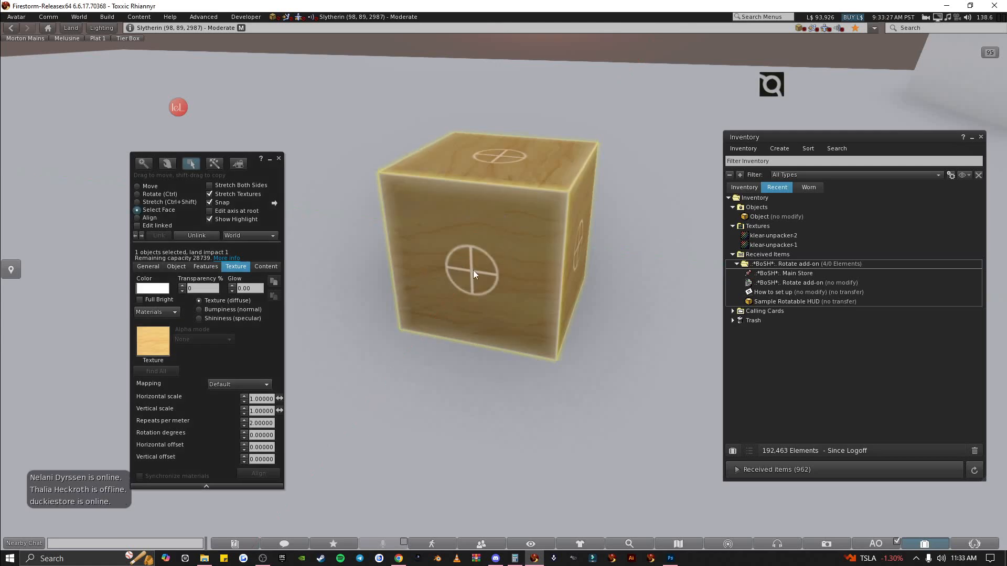
pyautogui.click(475, 268)
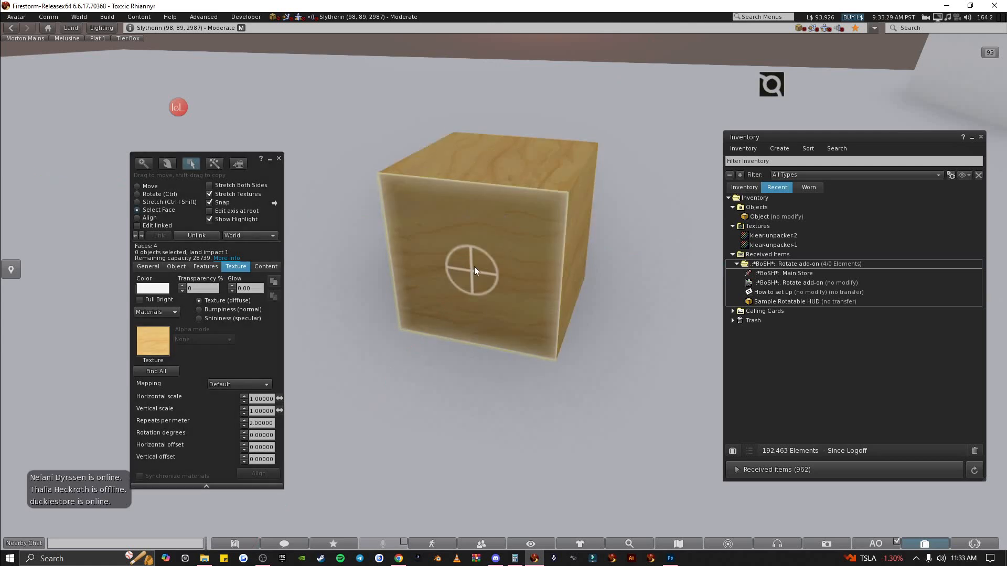
pyautogui.click(166, 291)
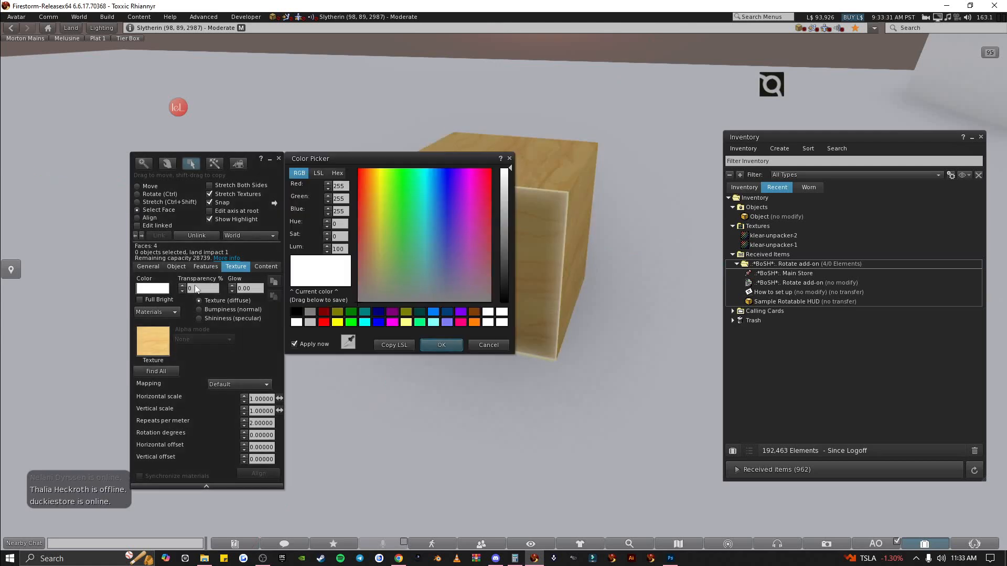
pyautogui.click(364, 324)
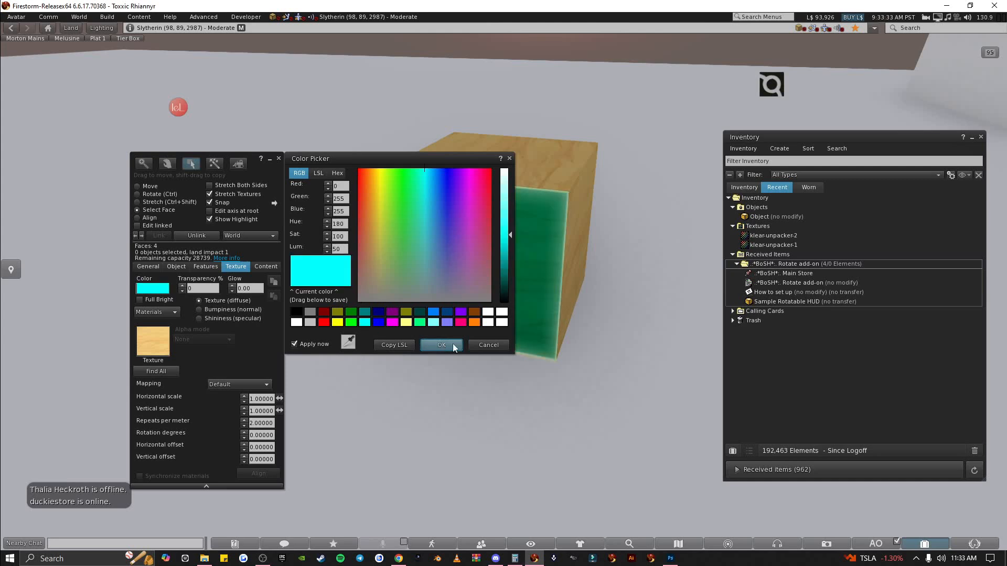
# - Colour the adjacent side face of the cube orange (RGB 255, 128, 0) and the following side face pink
pyautogui.click(583, 252)
pyautogui.click(474, 322)
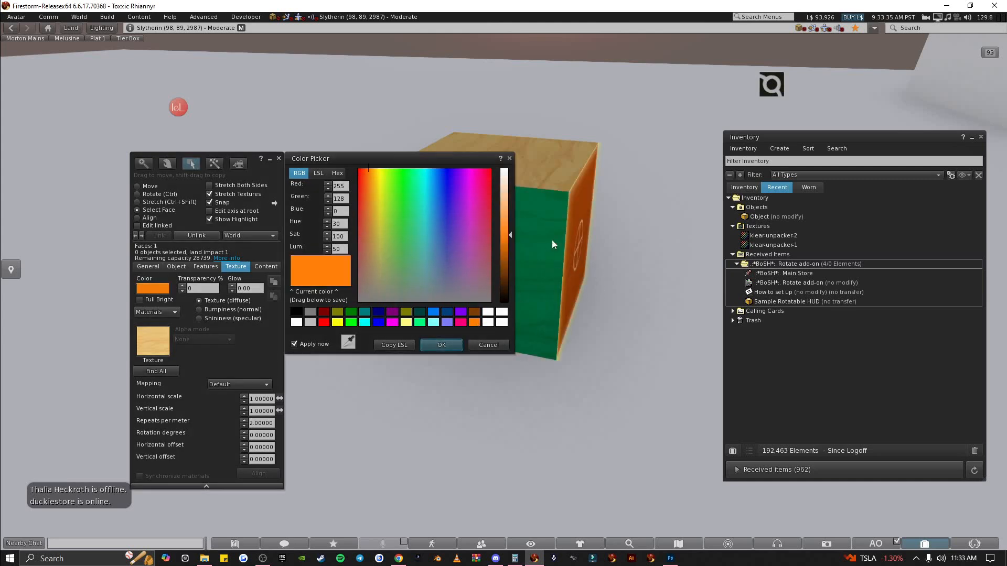
pyautogui.keyDown('alt'); pyautogui.moveTo(546, 249); pyautogui.dragTo(786, 340); pyautogui.keyUp('alt')
pyautogui.click(605, 305)
pyautogui.click(460, 323)
pyautogui.keyDown('alt'); pyautogui.moveTo(415, 252); pyautogui.dragTo(446, 220); pyautogui.keyUp('alt')
pyautogui.click(441, 345)
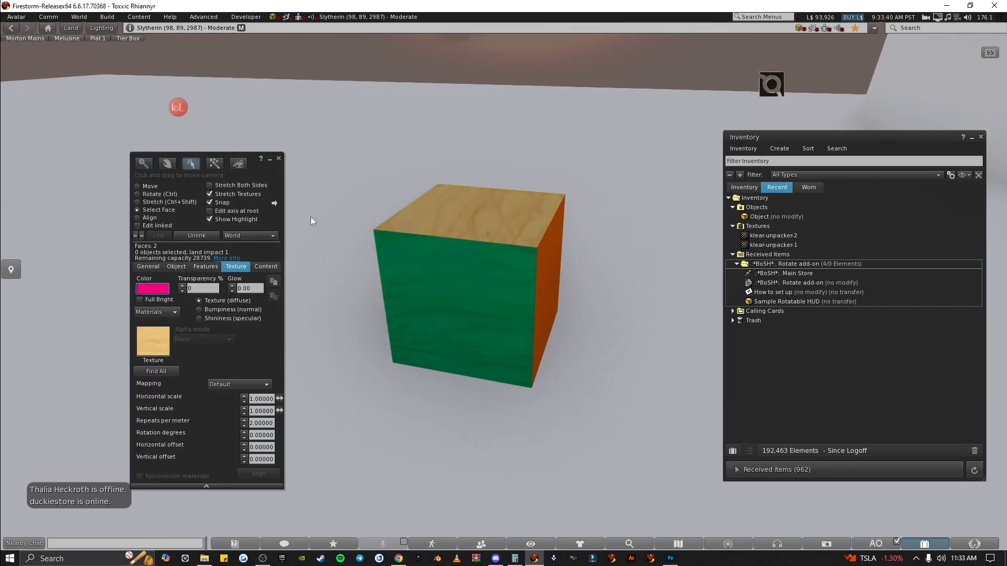
# - Create a second box prim on the ground beside the coloured cube
pyautogui.click(278, 158)
pyautogui.rightClick(483, 307)
pyautogui.click(499, 300)
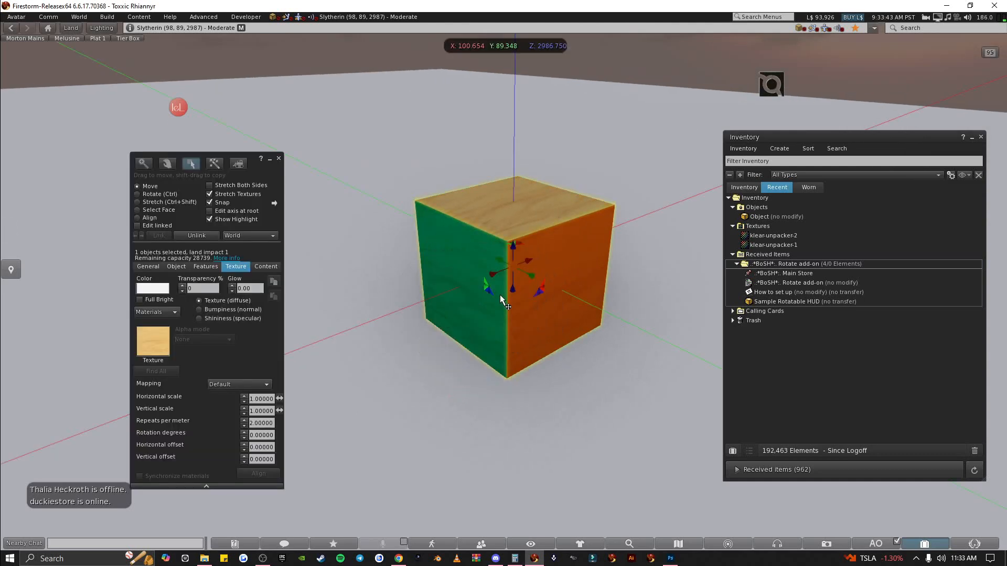
pyautogui.rightClick(379, 399)
pyautogui.click(402, 388)
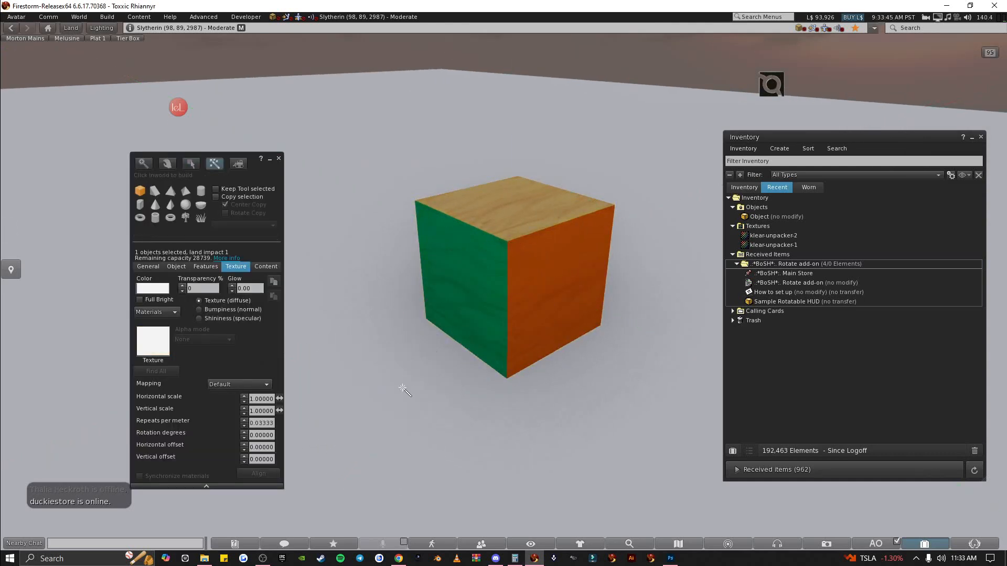
pyautogui.click(402, 388)
# - Shape the new prim into a thin square panel and position it flat against the cube's green face
pyautogui.rightClick(402, 333)
pyautogui.click(411, 342)
pyautogui.keyDown('ctrl'); pyautogui.keyDown('shift'); pyautogui.moveTo(517, 249); pyautogui.dragTo(455, 308); pyautogui.keyUp('shift'); pyautogui.keyUp('ctrl')
pyautogui.keyDown('ctrl'); pyautogui.keyDown('alt'); pyautogui.moveTo(399, 335); pyautogui.dragTo(549, 387); pyautogui.keyUp('alt'); pyautogui.keyUp('ctrl')
pyautogui.keyDown('ctrl'); pyautogui.keyDown('shift'); pyautogui.moveTo(518, 323); pyautogui.dragTo(517, 286); pyautogui.keyUp('shift'); pyautogui.keyUp('ctrl')
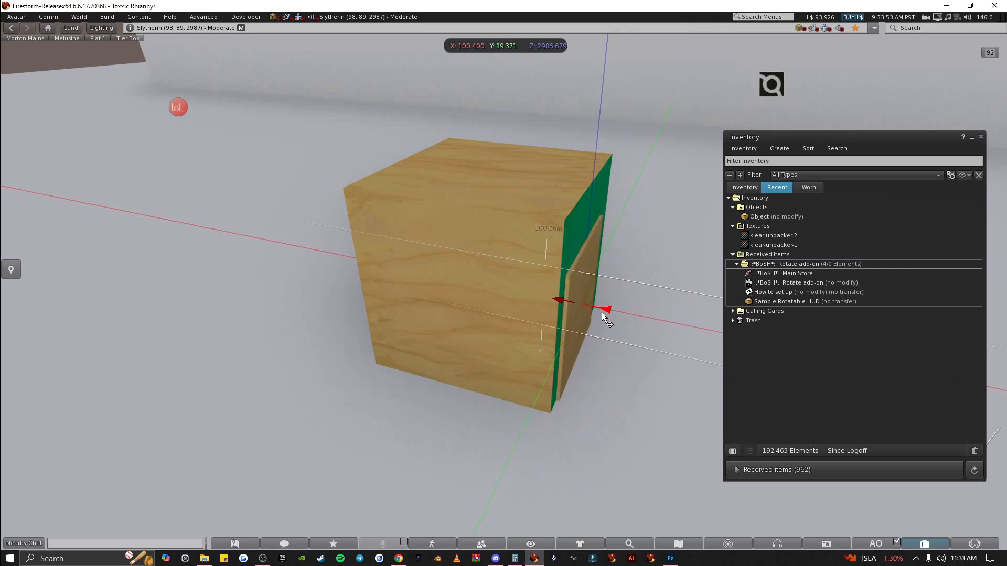
pyautogui.press('Escape')
pyautogui.keyDown('alt'); pyautogui.moveTo(517, 286); pyautogui.dragTo(375, 337); pyautogui.keyUp('alt')
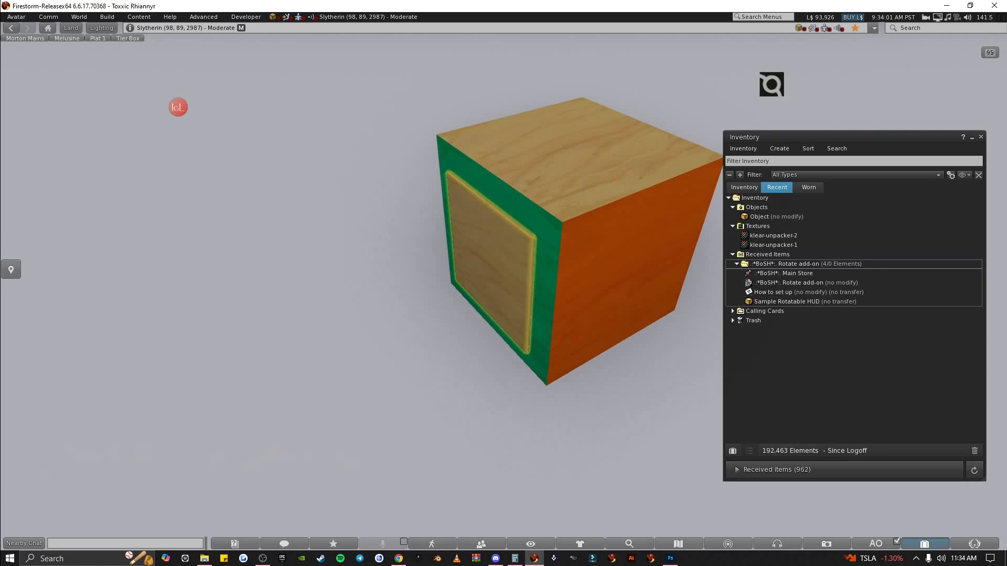
pyautogui.keyDown('alt'); pyautogui.moveTo(569, 278); pyautogui.dragTo(504, 277); pyautogui.keyUp('alt')
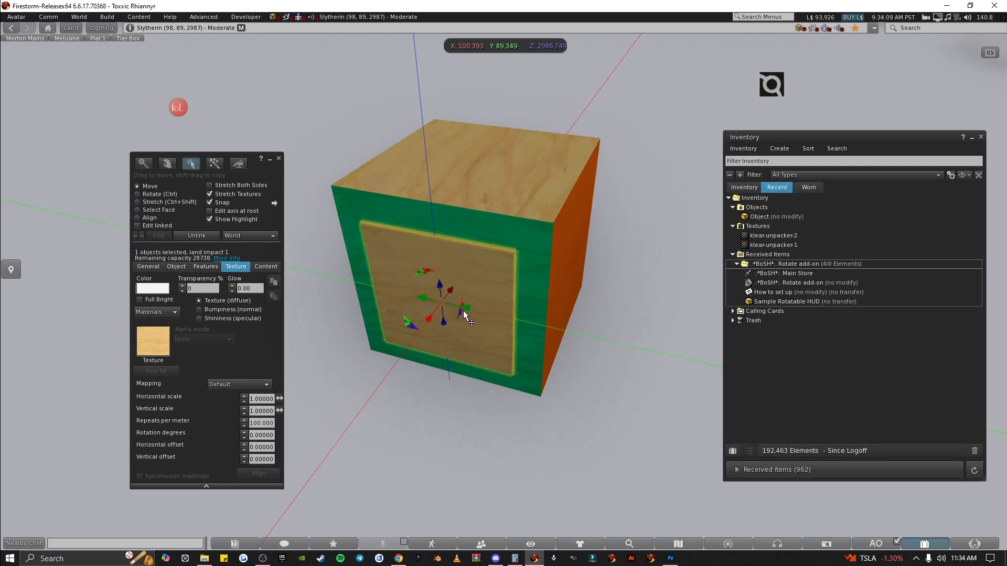
# - Copy the panel, rotate the copy to 90° about Z, and position it against the cube's orange face
pyautogui.keyDown('shift'); pyautogui.moveTo(461, 307); pyautogui.dragTo(588, 337); pyautogui.keyUp('shift')
pyautogui.keyDown('alt'); pyautogui.moveTo(575, 341); pyautogui.dragTo(611, 251); pyautogui.keyUp('alt')
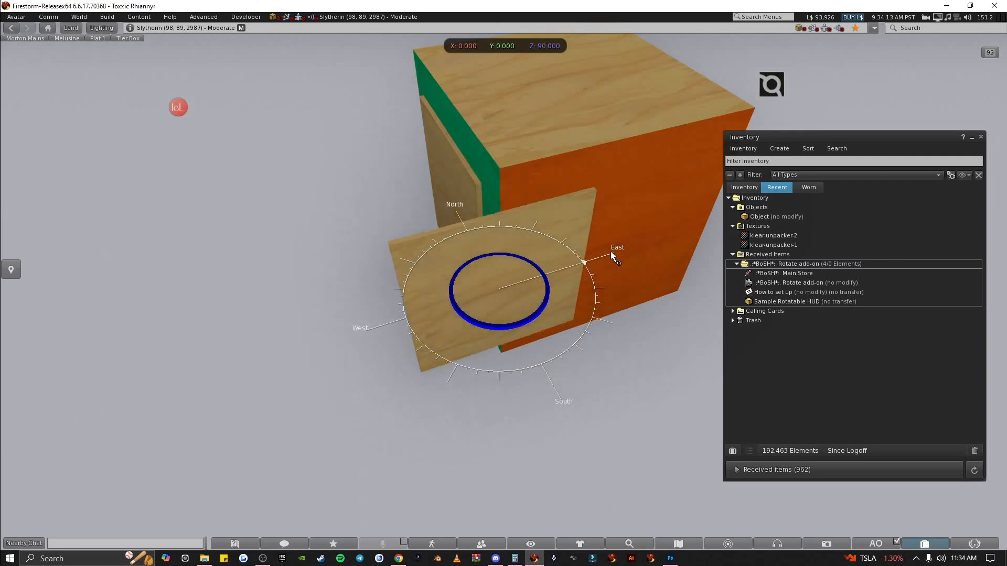
pyautogui.moveTo(522, 284); pyautogui.dragTo(419, 191)
pyautogui.click(493, 300)
pyautogui.moveTo(513, 313); pyautogui.dragTo(523, 314)
# - Make another panel copy, rotate it to 180° about Z, and position it against the cube's pink face
pyautogui.keyDown('ctrl'); pyautogui.keyDown('alt'); pyautogui.moveTo(578, 297); pyautogui.dragTo(611, 285); pyautogui.keyUp('alt'); pyautogui.keyUp('ctrl')
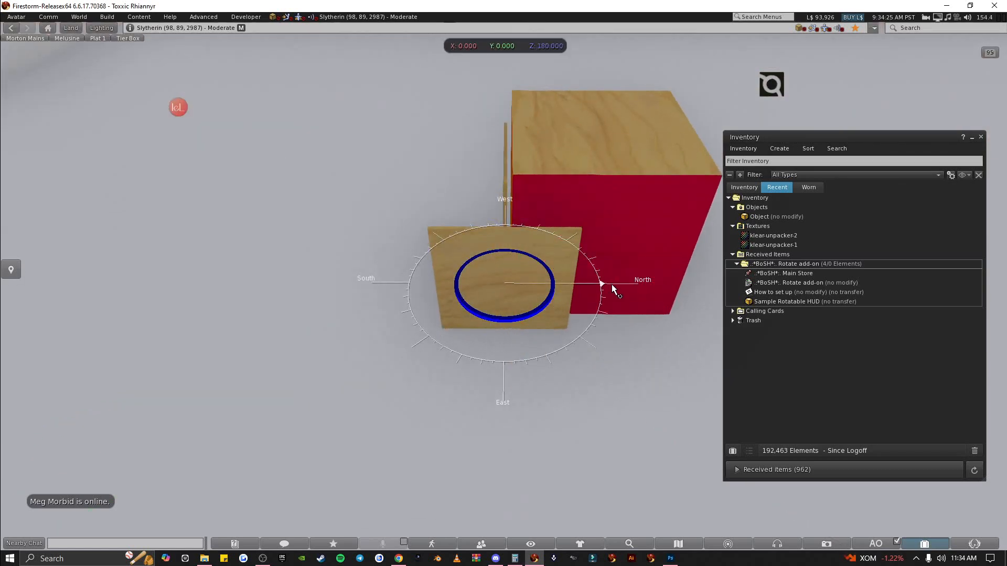
pyautogui.moveTo(544, 283); pyautogui.dragTo(597, 269)
pyautogui.keyDown('ctrl'); pyautogui.keyDown('alt'); pyautogui.moveTo(597, 269); pyautogui.dragTo(621, 294); pyautogui.keyUp('alt'); pyautogui.keyUp('ctrl')
pyautogui.keyDown('ctrl'); pyautogui.keyDown('alt'); pyautogui.moveTo(389, 276); pyautogui.dragTo(420, 320); pyautogui.keyUp('alt'); pyautogui.keyUp('ctrl')
# - Select the three panels with the cube last and link them into one object with the cube as root
pyautogui.keyDown('shift'); pyautogui.click(518, 353); pyautogui.keyUp('shift')
pyautogui.keyDown('ctrl'); pyautogui.keyDown('alt'); pyautogui.moveTo(518, 353); pyautogui.dragTo(676, 356); pyautogui.keyUp('alt'); pyautogui.keyUp('ctrl')
pyautogui.keyDown('shift'); pyautogui.click(379, 291); pyautogui.keyUp('shift')
pyautogui.keyDown('ctrl'); pyautogui.keyDown('alt'); pyautogui.moveTo(379, 291); pyautogui.dragTo(446, 294); pyautogui.keyUp('alt'); pyautogui.keyUp('ctrl')
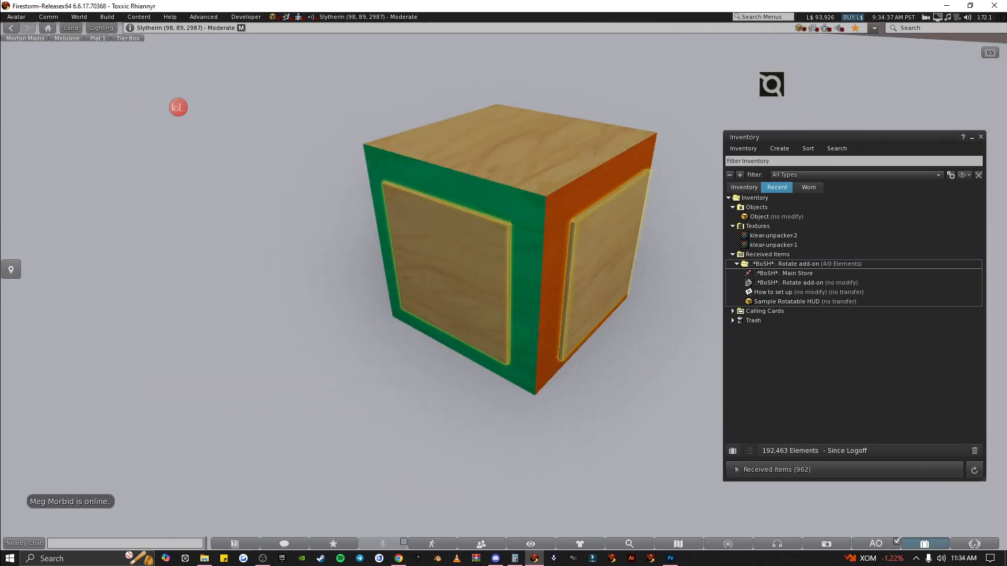
pyautogui.keyDown('shift'); pyautogui.click(522, 182); pyautogui.keyUp('shift')
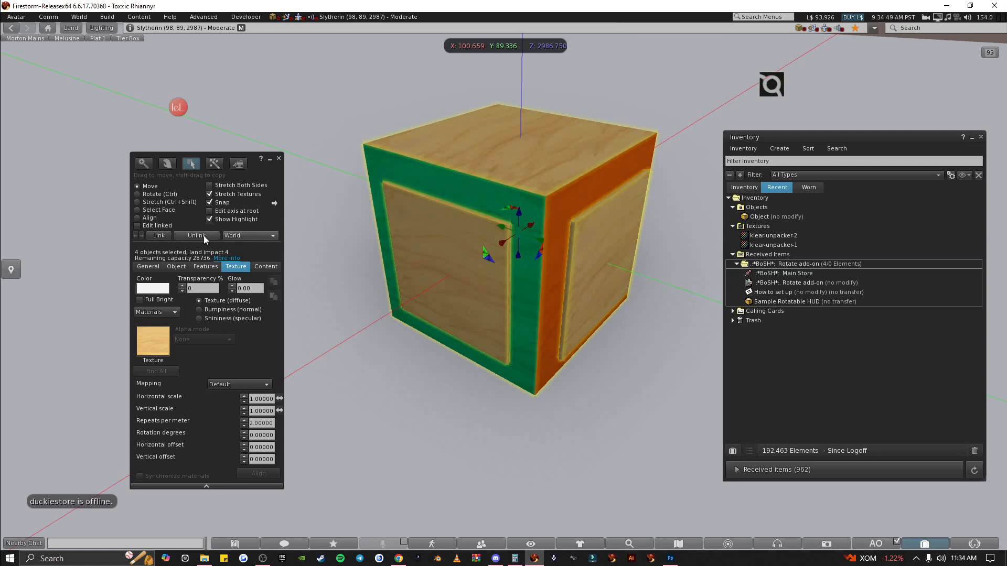
pyautogui.click(159, 236)
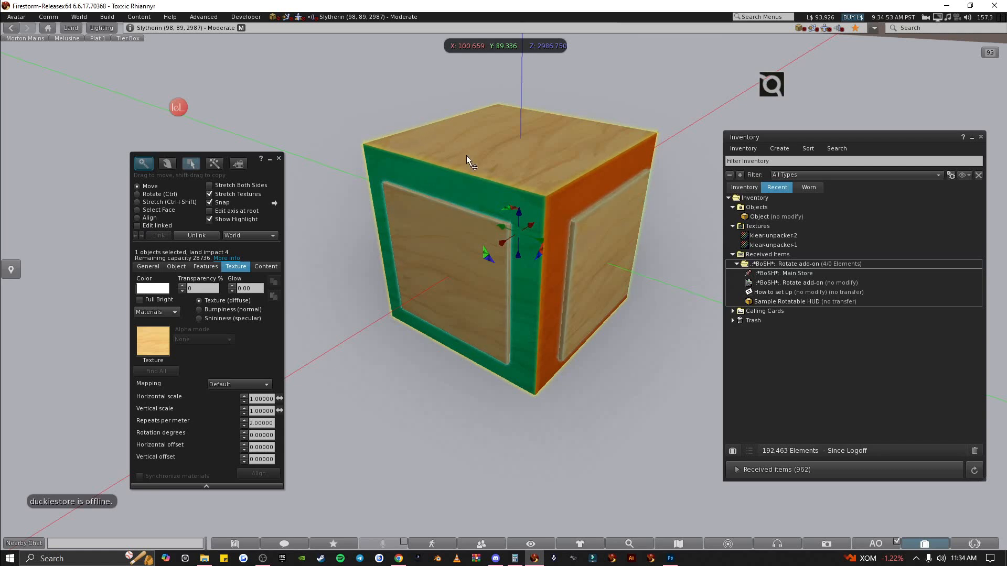
# - Add the *BoSH* Rotate add-on script from the inventory to the linked cube's contents and finish editing
pyautogui.keyDown('ctrl'); pyautogui.keyDown('alt'); pyautogui.moveTo(479, 173); pyautogui.dragTo(503, 290); pyautogui.keyUp('alt'); pyautogui.keyUp('ctrl')
pyautogui.moveTo(502, 291)
pyautogui.keyDown('alt'); pyautogui.mouseDown()
pyautogui.moveTo(446, 291)
pyautogui.moveTo(501, 295)
pyautogui.mouseUp(); pyautogui.keyUp('alt')
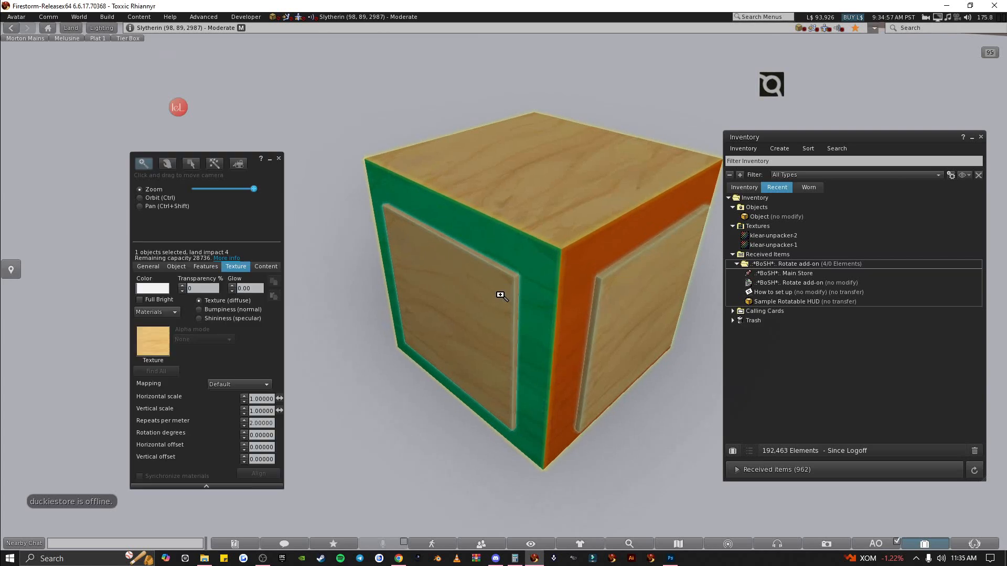
pyautogui.keyDown('alt'); pyautogui.moveTo(594, 313); pyautogui.dragTo(511, 289); pyautogui.keyUp('alt')
pyautogui.keyDown('alt'); pyautogui.moveTo(684, 306); pyautogui.dragTo(506, 273); pyautogui.keyUp('alt')
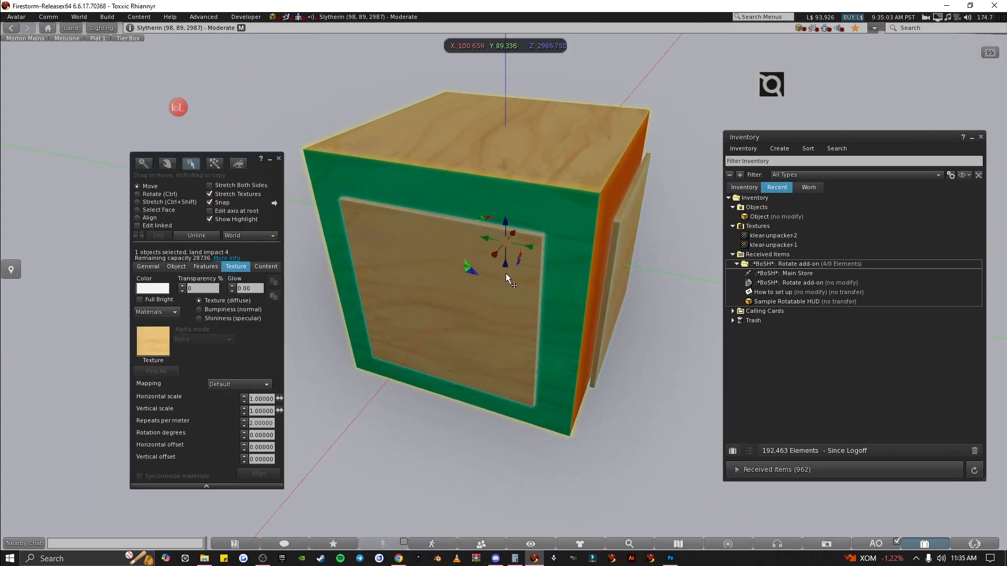
pyautogui.click(279, 158)
pyautogui.rightClick(427, 240)
pyautogui.click(442, 260)
pyautogui.click(265, 267)
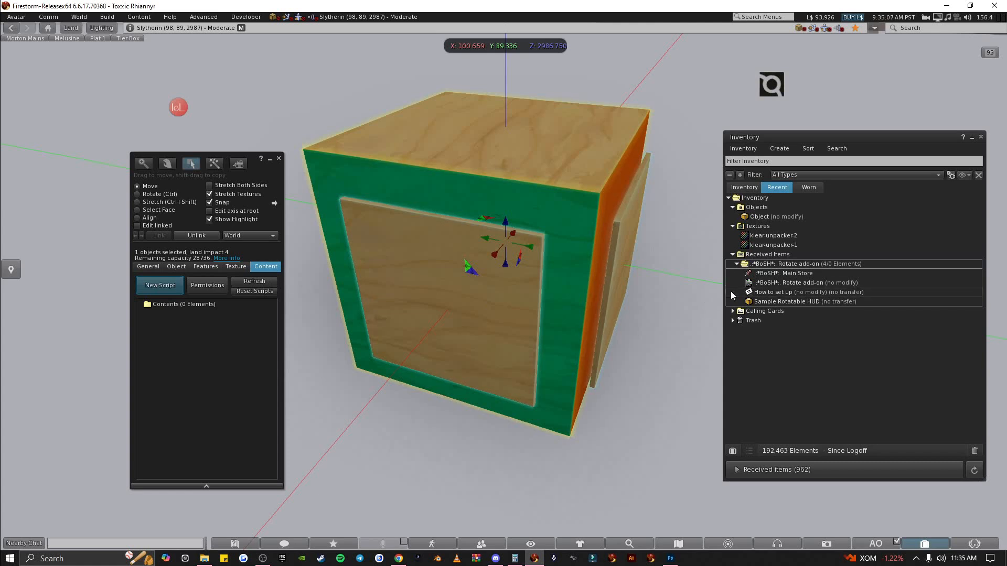
pyautogui.moveTo(760, 286); pyautogui.dragTo(322, 360)
pyautogui.moveTo(240, 351); pyautogui.dragTo(240, 351)
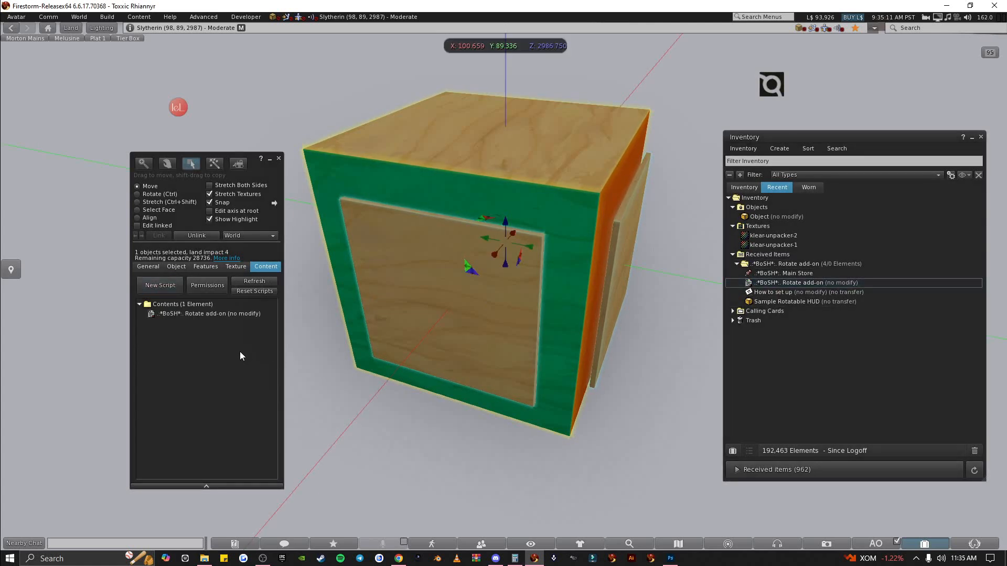
pyautogui.click(278, 159)
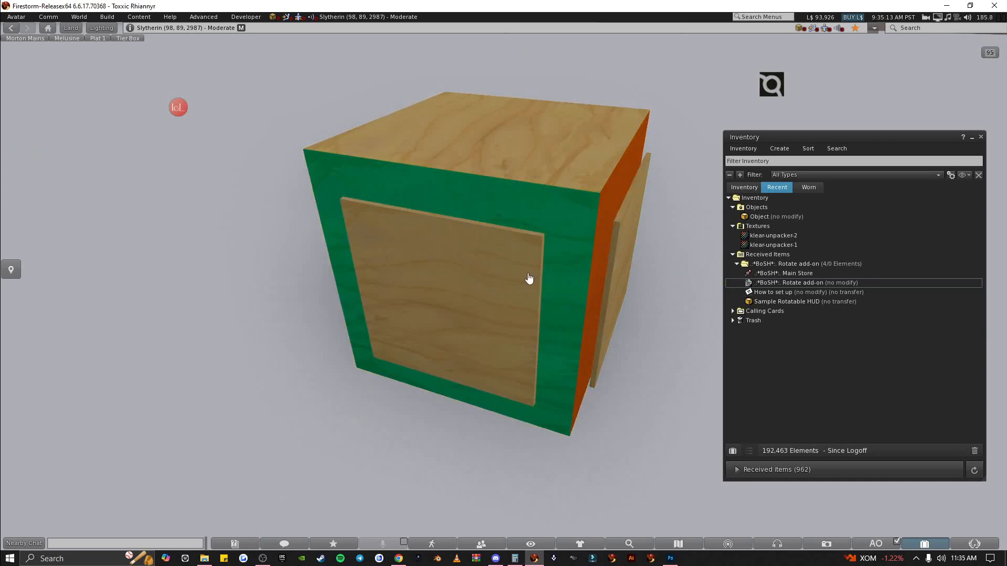
# - Take the linked cube from the ground into the inventory
pyautogui.rightClick(491, 268)
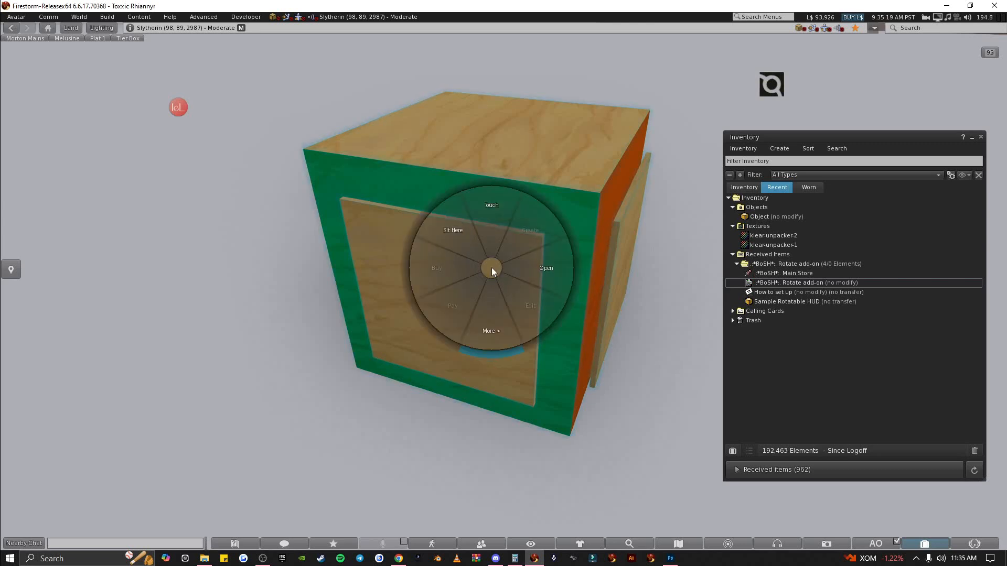
pyautogui.click(461, 266)
pyautogui.click(776, 225)
pyautogui.press('Delete')
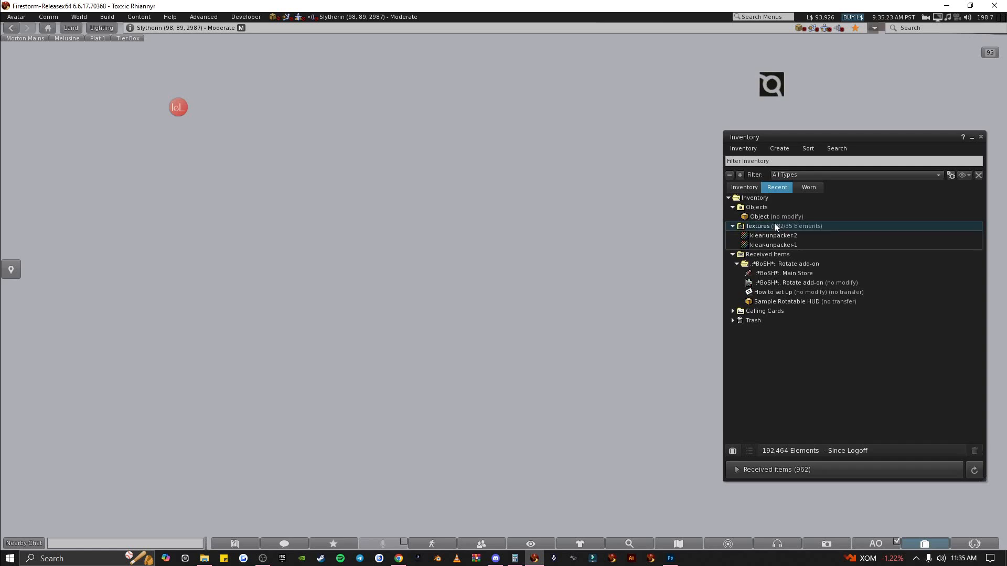
# - Attach the linked Object from the inventory to the Center 2 HUD position
pyautogui.click(774, 217)
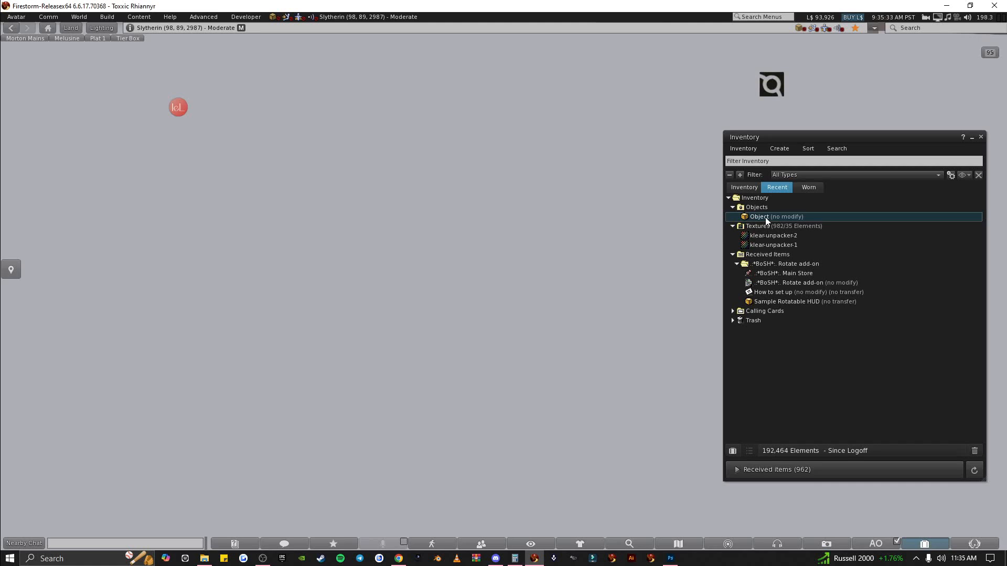
pyautogui.rightClick(766, 220)
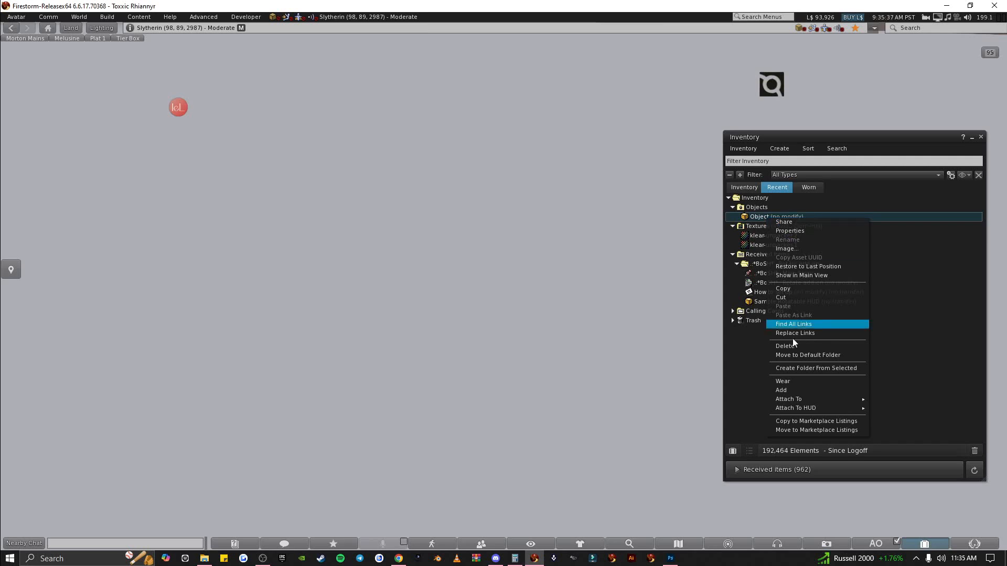
pyautogui.moveTo(791, 413)
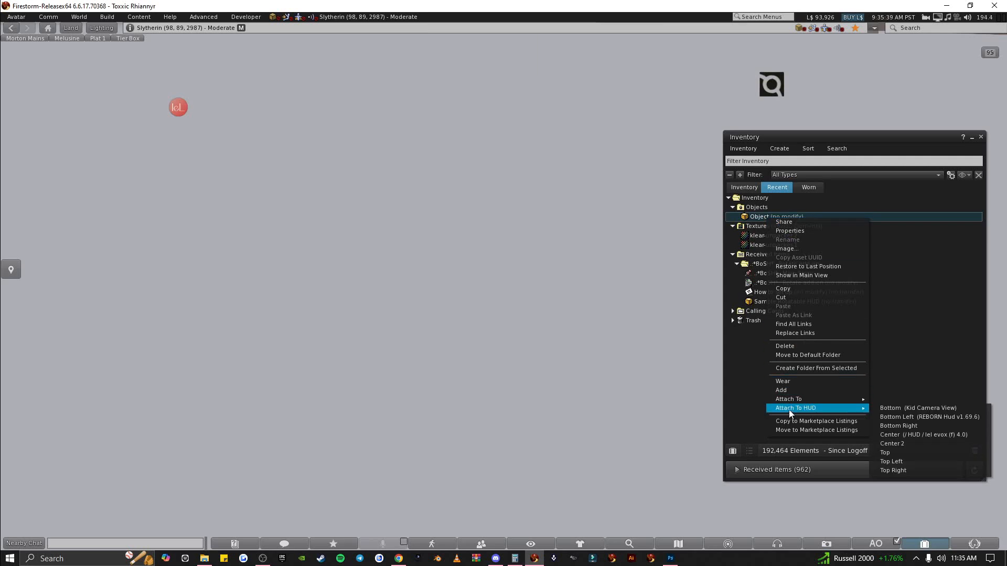
pyautogui.click(894, 443)
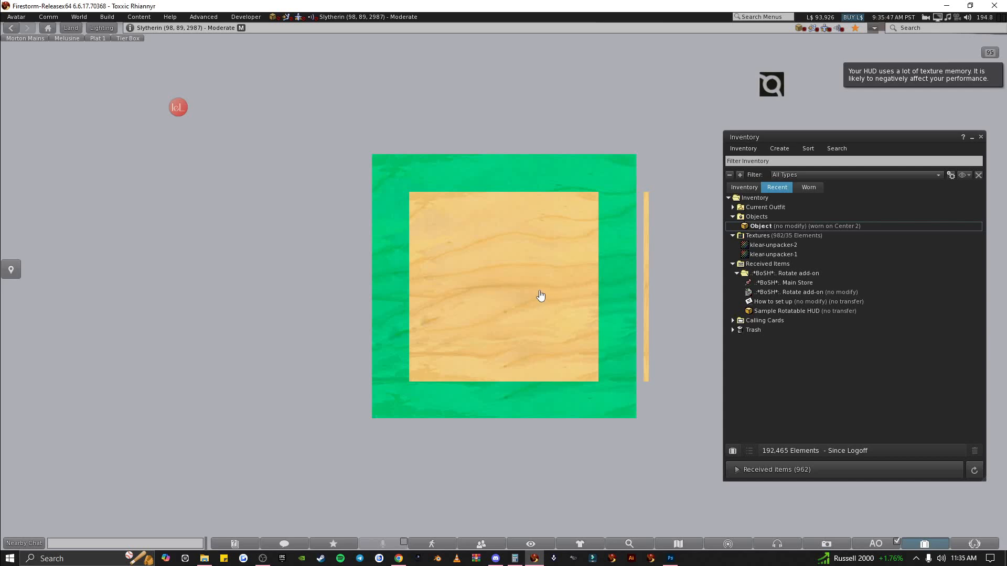
# - Open the worn HUD for editing and check its X, Y and Z rotation values with the green face in front
pyautogui.rightClick(519, 299)
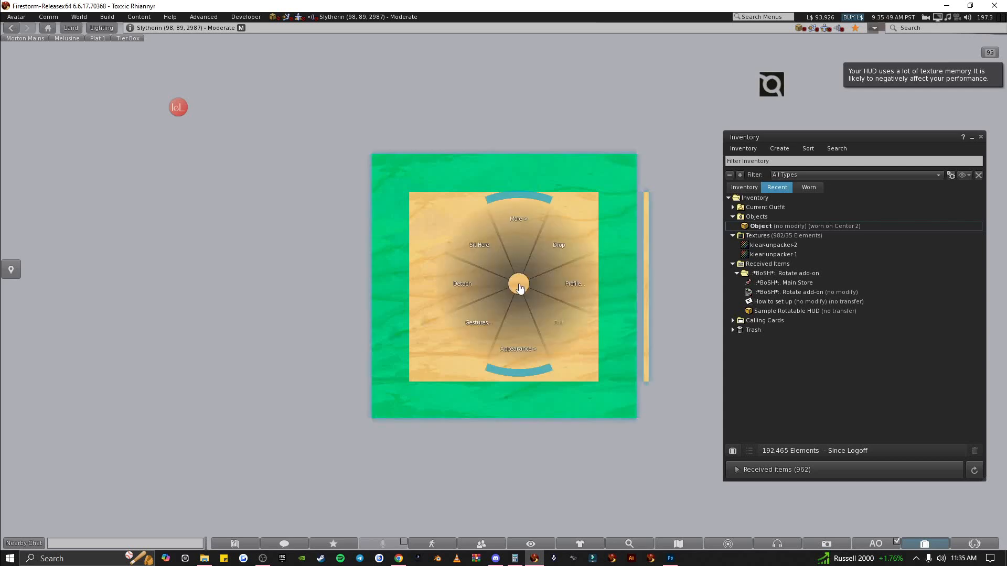
pyautogui.click(461, 267)
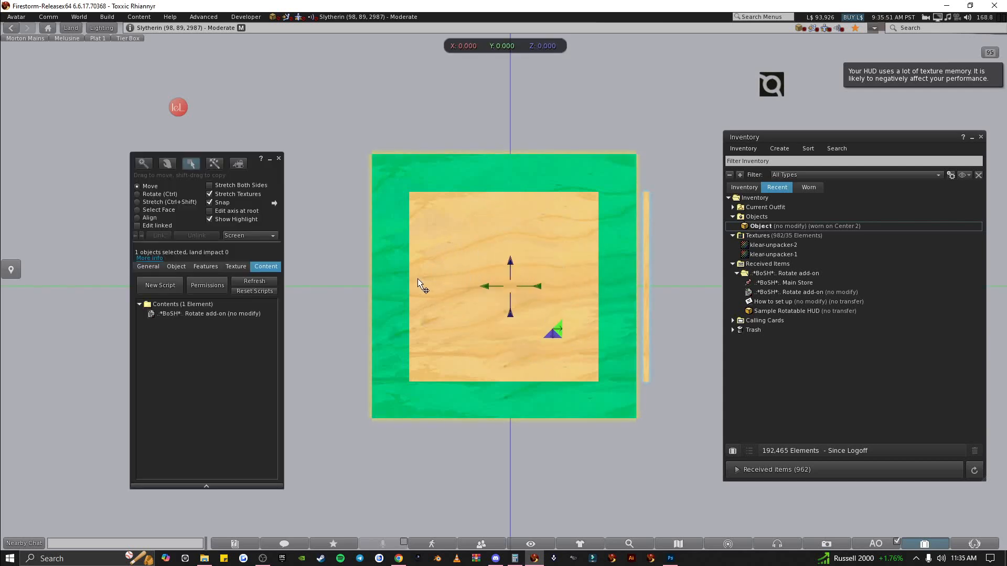
pyautogui.click(177, 267)
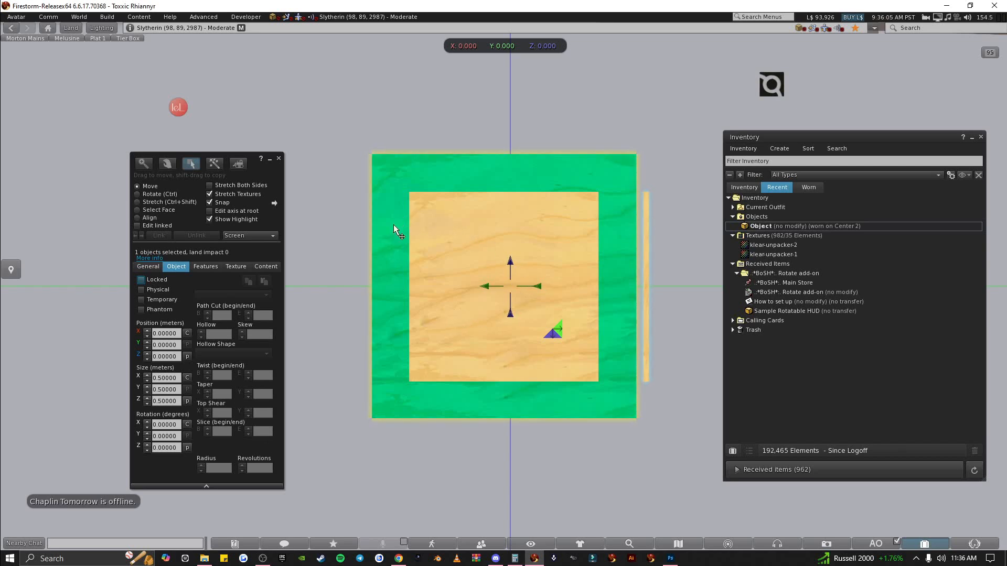
pyautogui.click(162, 425)
pyautogui.click(162, 436)
pyautogui.click(161, 448)
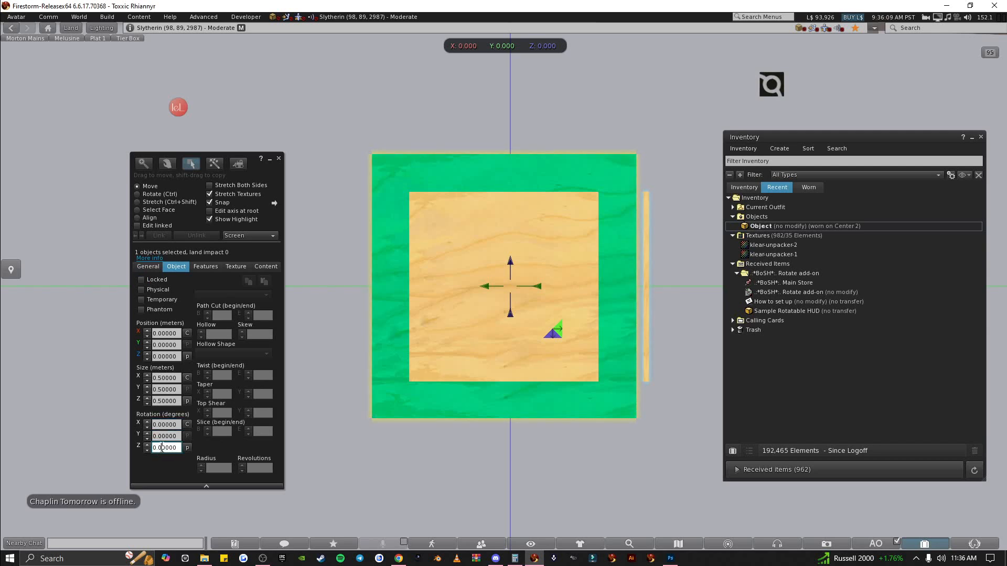
# - Rotate the HUD to 270° about Z so the orange face is in front, and check its rotation values
pyautogui.press('ctrl')
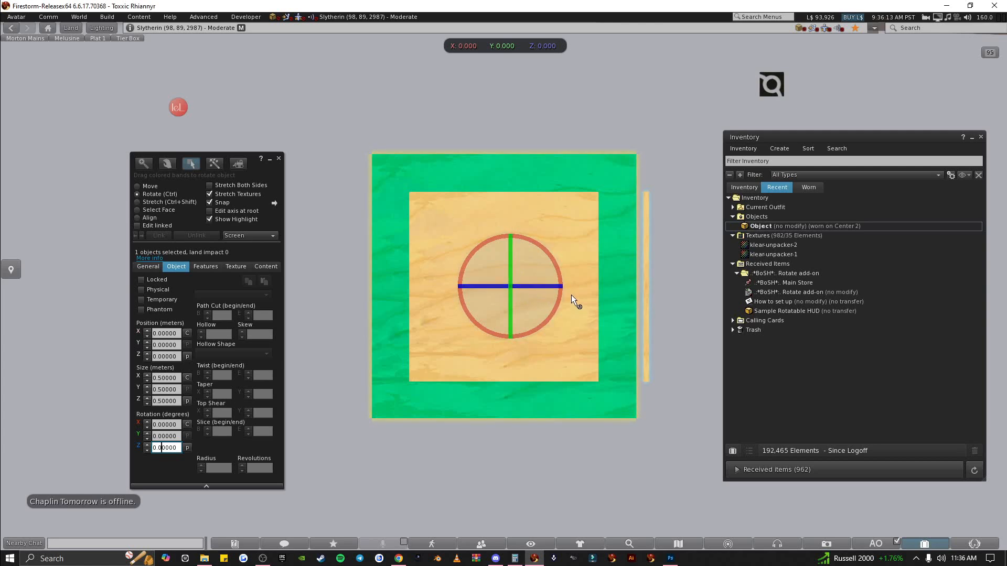
pyautogui.moveTo(556, 285); pyautogui.dragTo(395, 237)
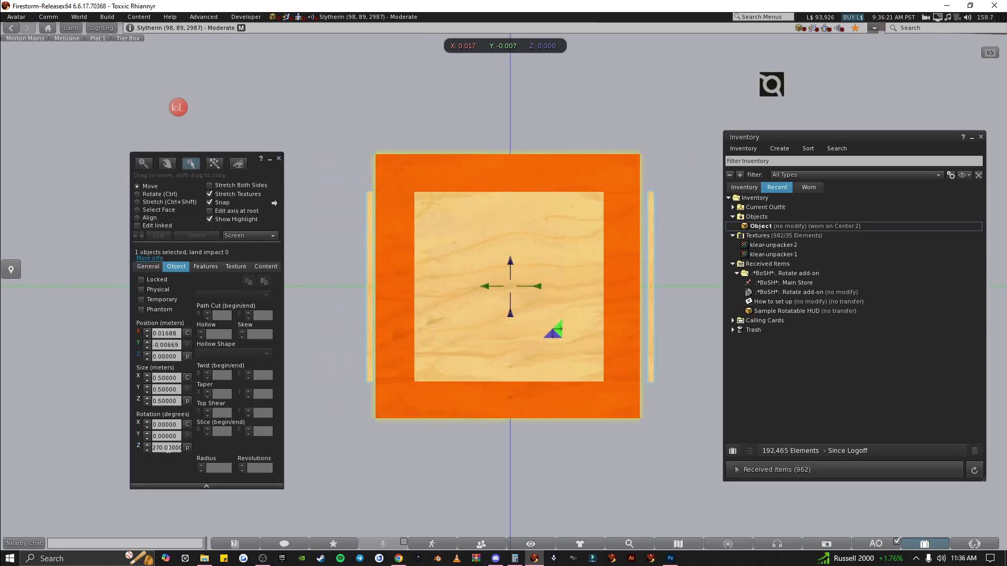
pyautogui.click(162, 426)
pyautogui.click(162, 436)
pyautogui.click(162, 448)
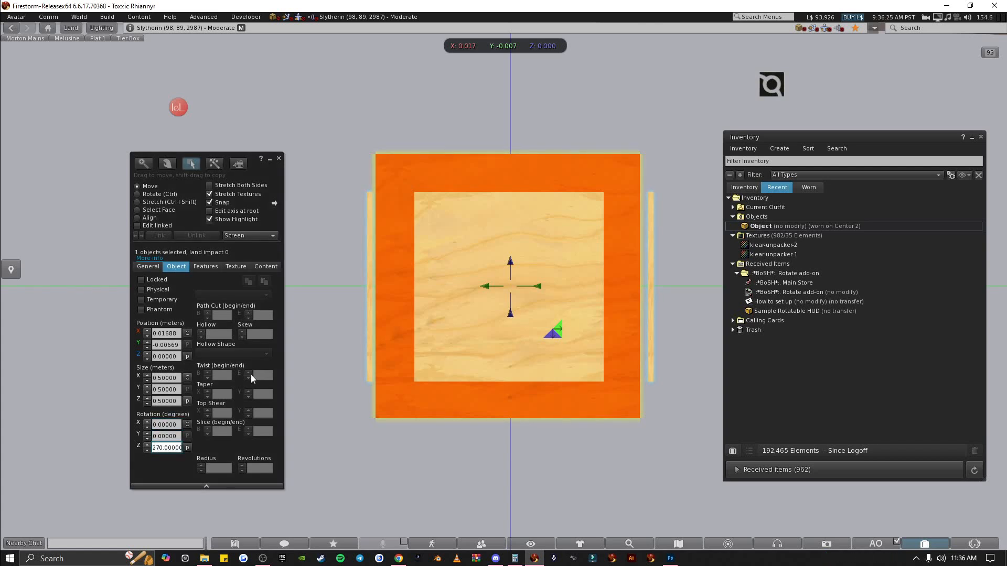
# - Rotate the HUD to 180° about Z to check the pink face's rotation values, and return it to 0°
pyautogui.keyDown('ctrl'); pyautogui.moveTo(536, 286); pyautogui.dragTo(393, 228); pyautogui.keyUp('ctrl')
pyautogui.click(164, 424)
pyautogui.click(163, 436)
pyautogui.click(163, 447)
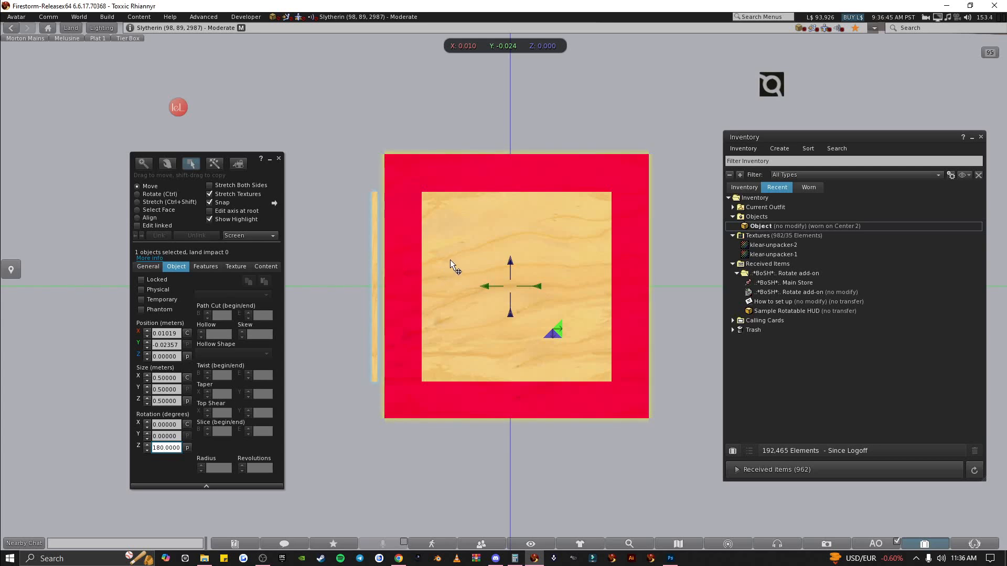
pyautogui.keyDown('ctrl'); pyautogui.moveTo(469, 286); pyautogui.dragTo(646, 216); pyautogui.keyUp('ctrl')
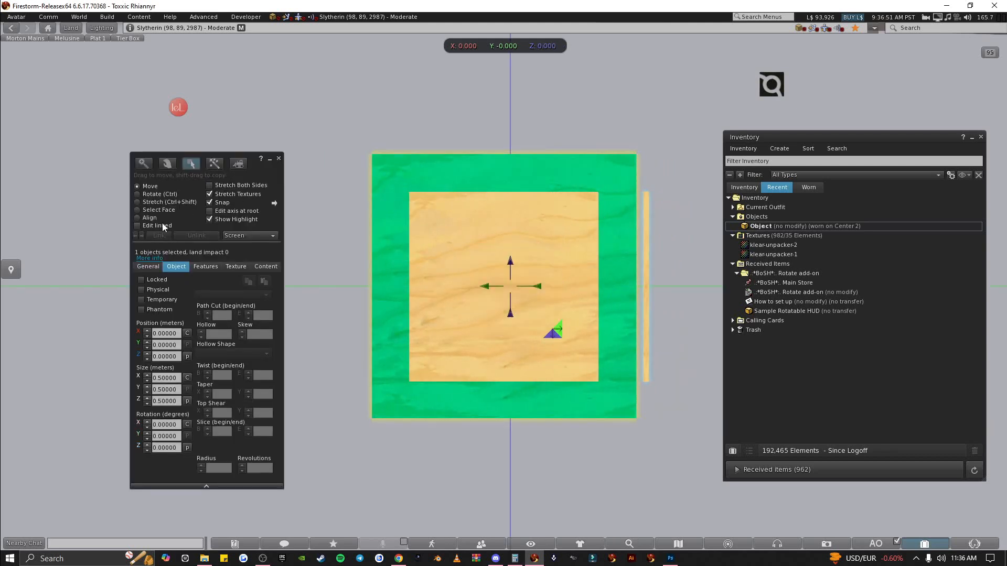
# - Select only the green face's linked panel, name it Rotate, and enter <0,0,270> as its description
pyautogui.click(156, 226)
pyautogui.click(452, 256)
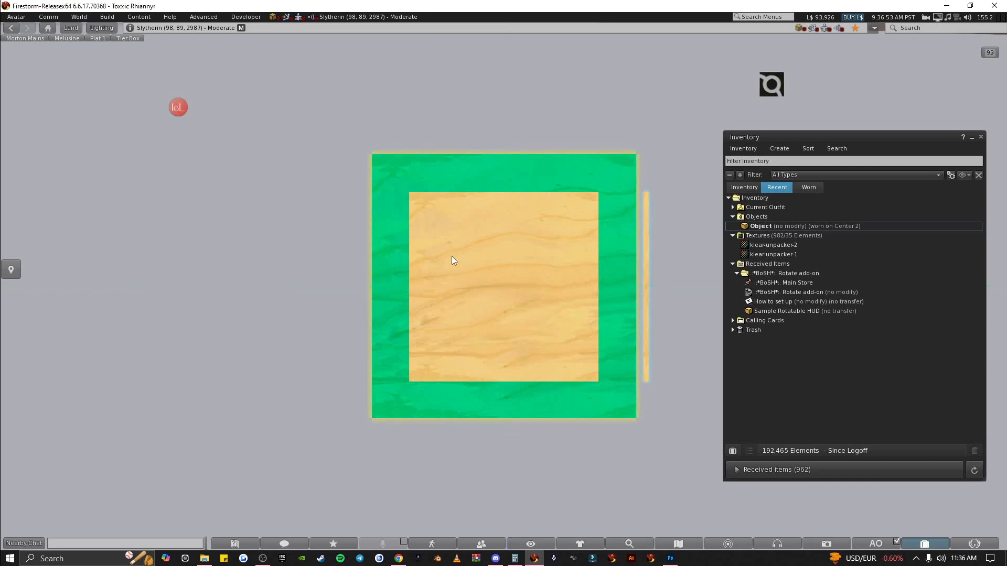
pyautogui.click(150, 265)
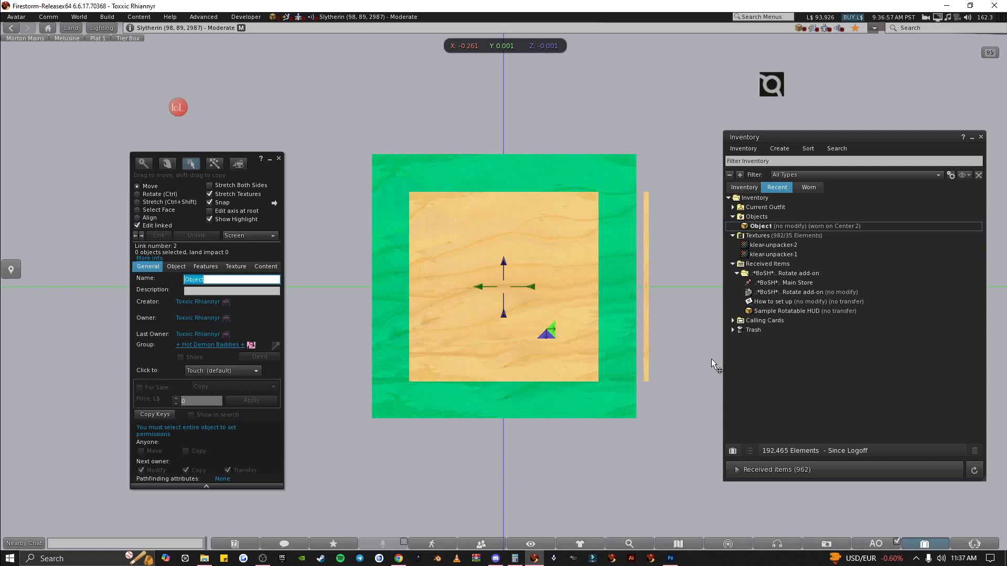
pyautogui.write('Rotate')
pyautogui.press('Tab')
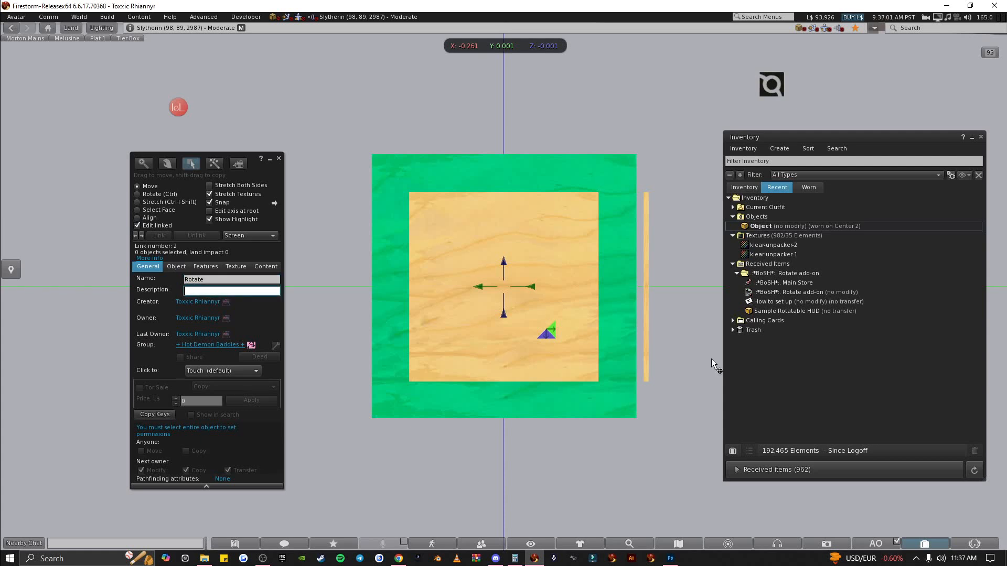
pyautogui.write('<0,0,0>')
pyautogui.press('BackSpace')
pyautogui.write('270')
# - Review the green face panel's object values and description, and close the editor
pyautogui.click(176, 266)
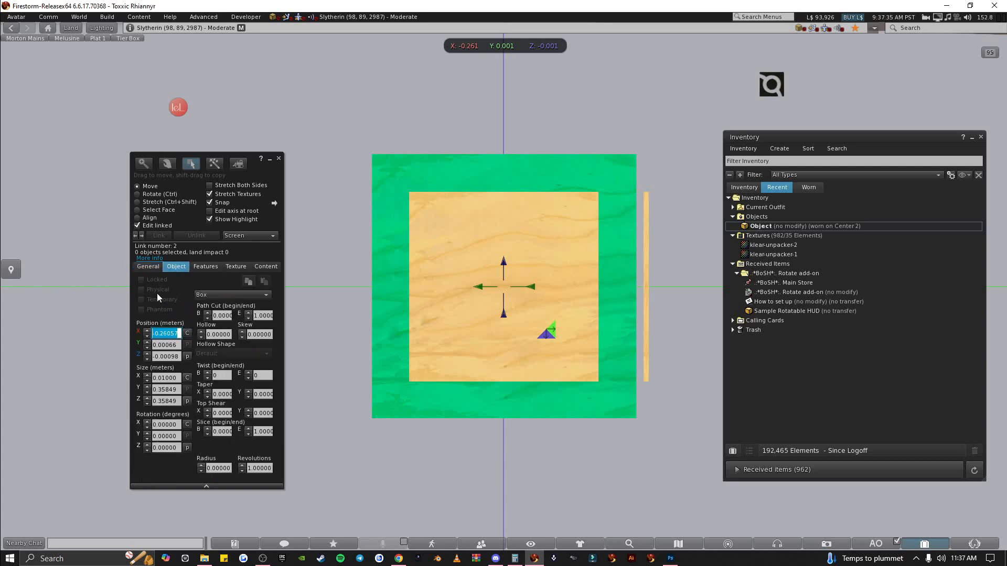
pyautogui.click(147, 266)
pyautogui.click(189, 292)
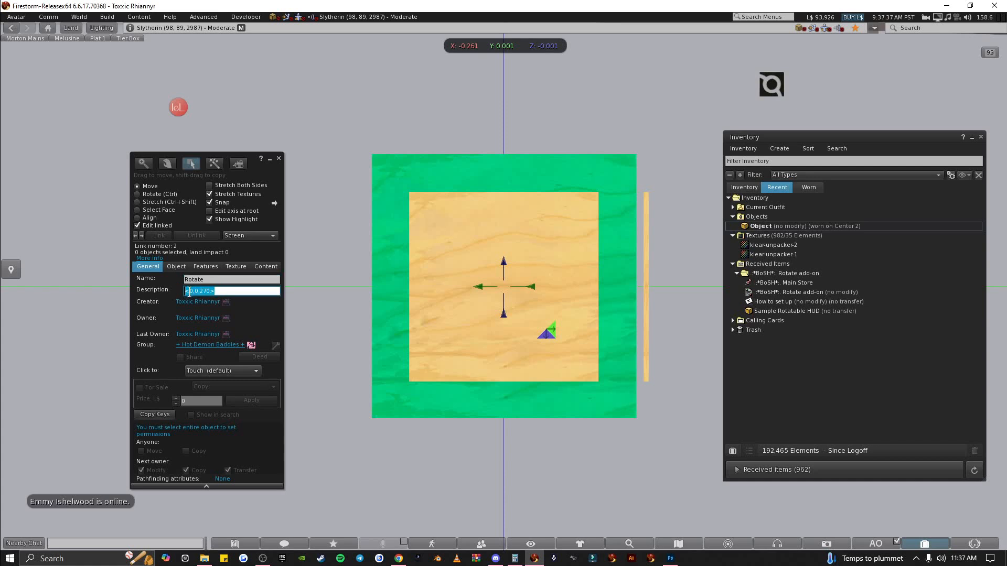
pyautogui.click(190, 291)
pyautogui.click(209, 292)
pyautogui.click(279, 158)
# - Rotate the whole HUD to 270° about Z to bring the orange face to the front, and finish editing
pyautogui.rightClick(539, 271)
pyautogui.click(557, 285)
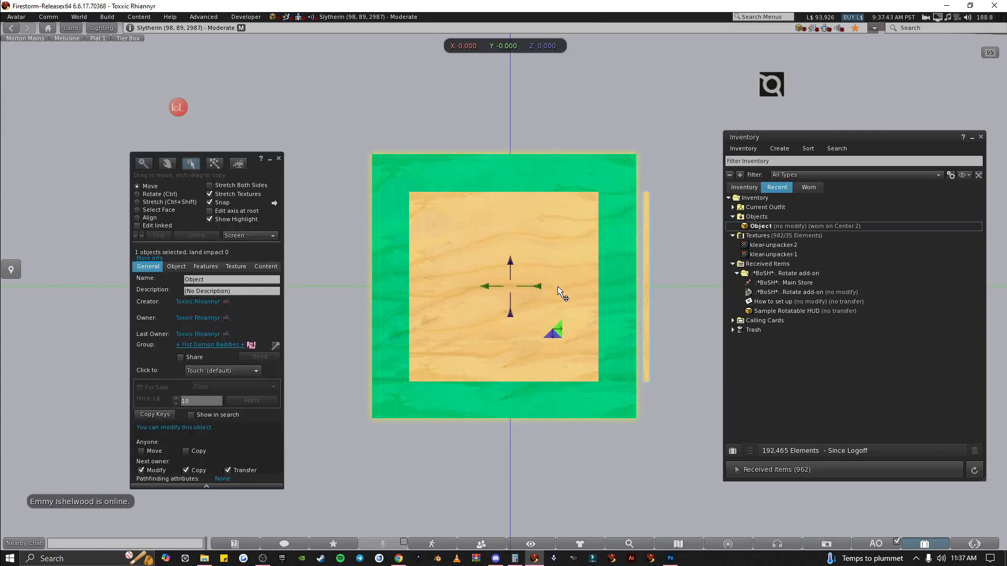
pyautogui.keyDown('ctrl'); pyautogui.moveTo(557, 287); pyautogui.dragTo(369, 125); pyautogui.keyUp('ctrl')
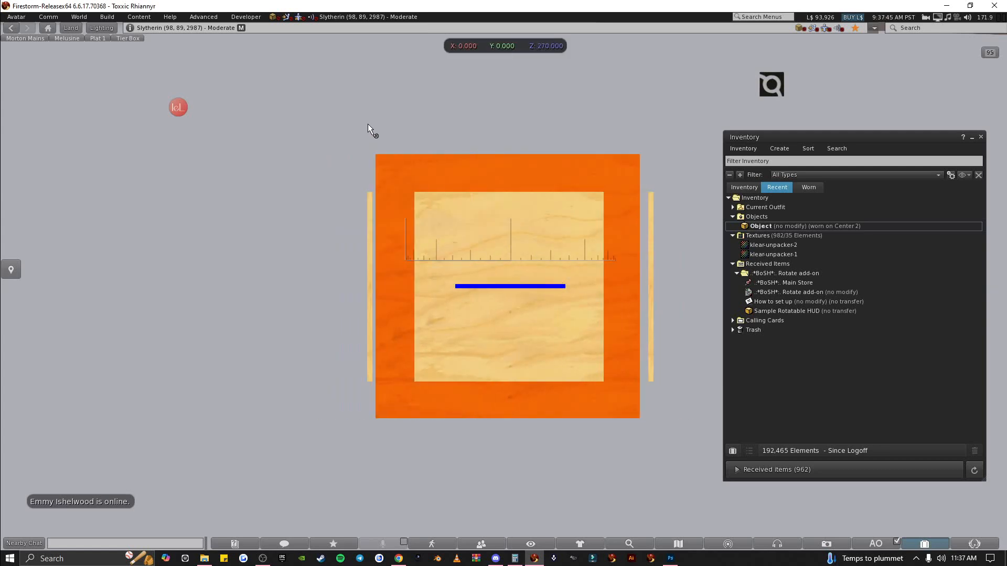
pyautogui.click(278, 158)
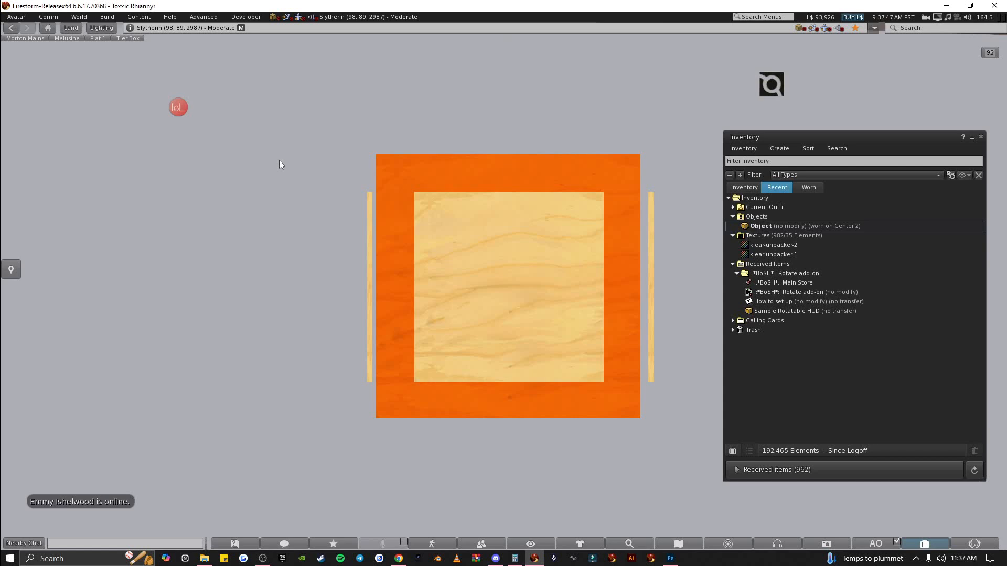
# - Select only the orange face's linked panel, name it Rotate, enter <0,0,180> as its description, and finish editing
pyautogui.rightClick(476, 268)
pyautogui.click(498, 280)
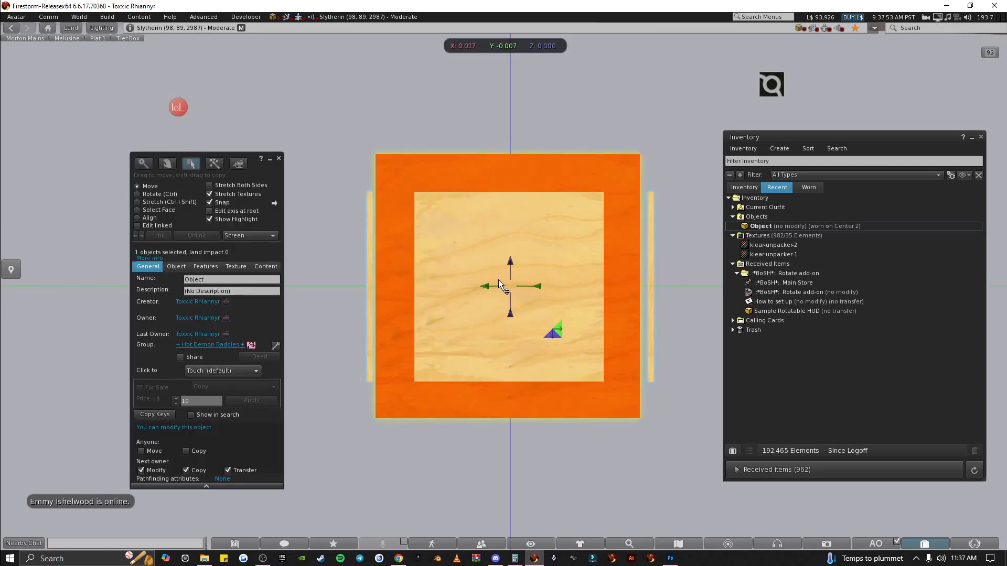
pyautogui.click(139, 224)
pyautogui.click(432, 274)
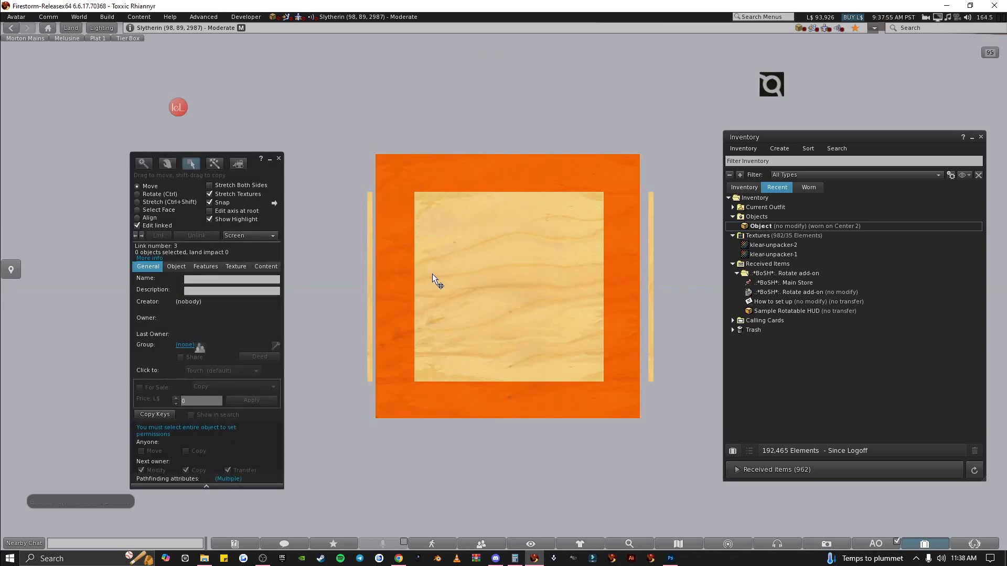
pyautogui.click(176, 267)
pyautogui.click(173, 333)
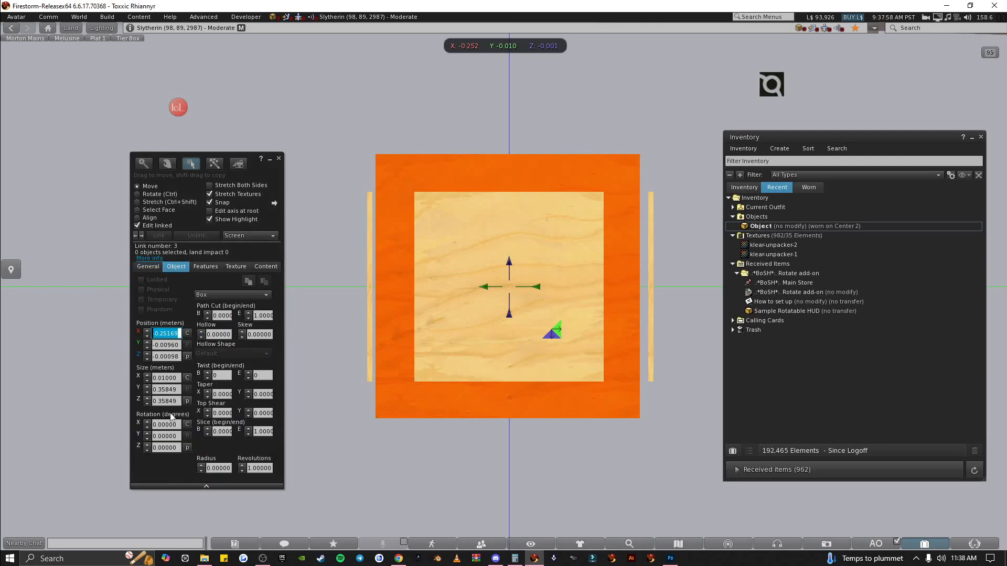
pyautogui.click(155, 269)
pyautogui.write('R')
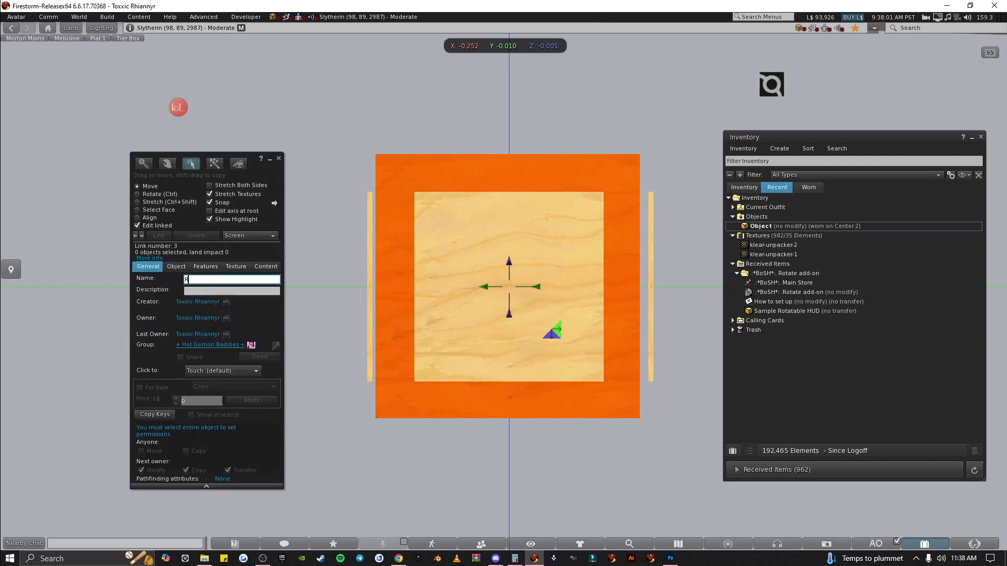
pyautogui.write('otate')
pyautogui.press('Tab')
pyautogui.write('<0,0,0>')
pyautogui.press('BackSpace')
pyautogui.write('180>')
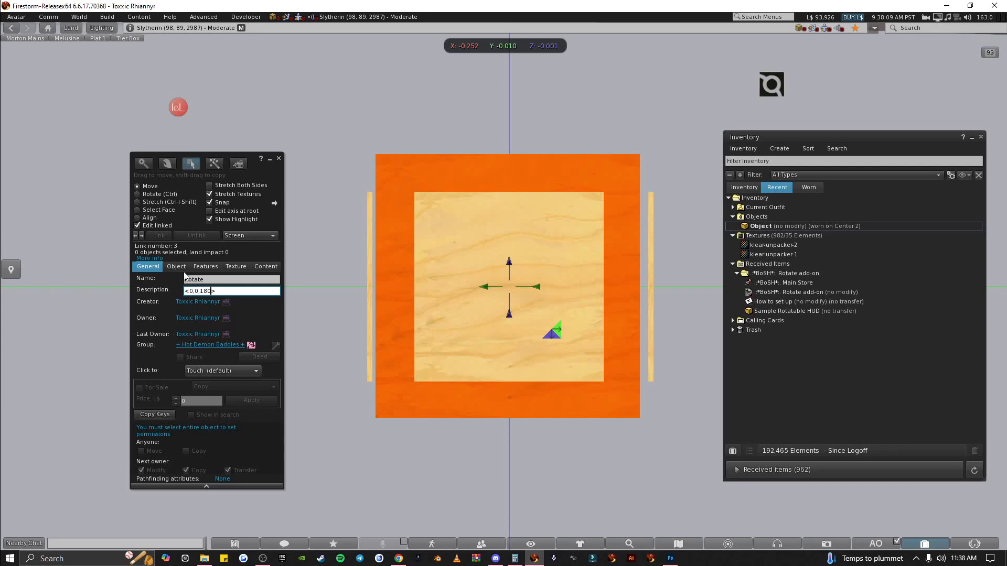
pyautogui.click(278, 159)
# - Rotate the whole HUD to 180° about Z to bring the pink face to the front
pyautogui.rightClick(546, 292)
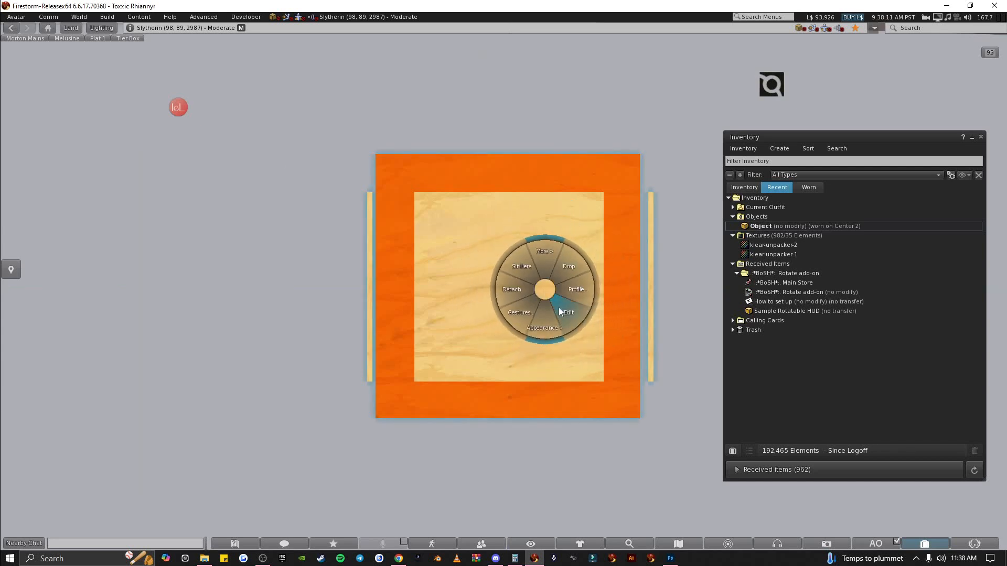
pyautogui.click(557, 310)
pyautogui.keyDown('ctrl'); pyautogui.moveTo(554, 287); pyautogui.dragTo(344, 213); pyautogui.keyUp('ctrl')
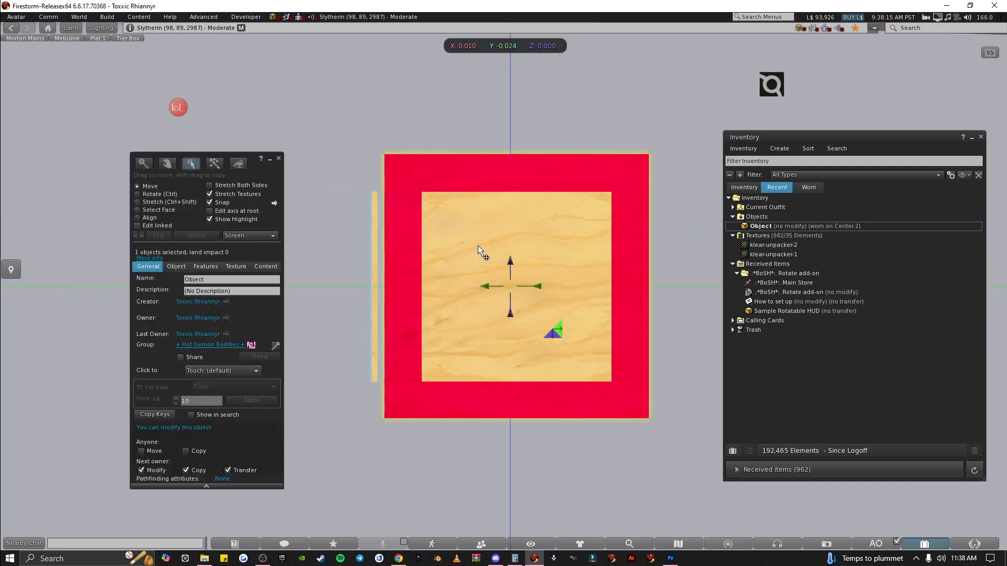
# - Select only the pink face's linked panel, name it Rotate, enter <0,0,0> as its description, and finish editing
pyautogui.click(136, 226)
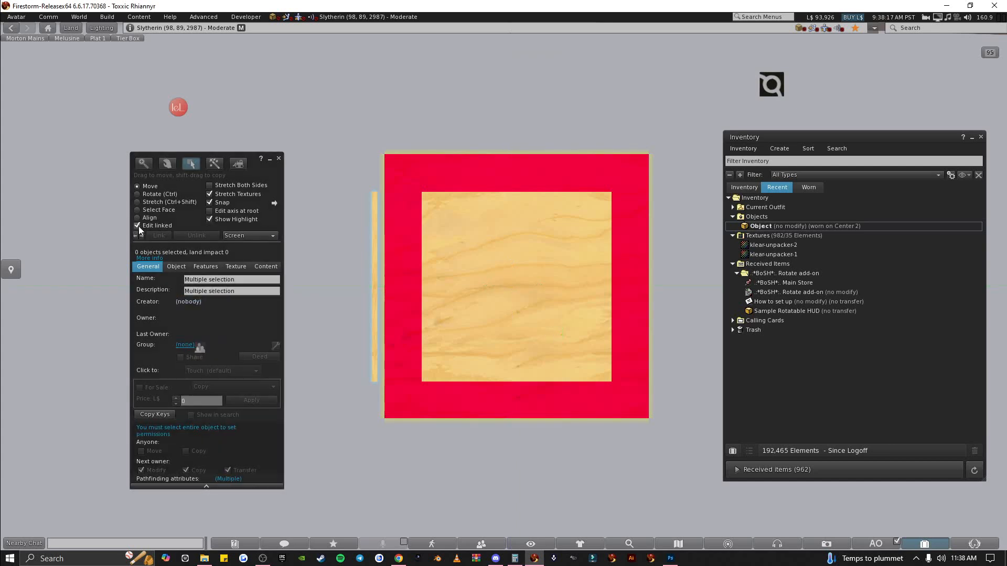
pyautogui.click(445, 257)
pyautogui.click(236, 278)
pyautogui.write('Rotate')
pyautogui.press('Tab')
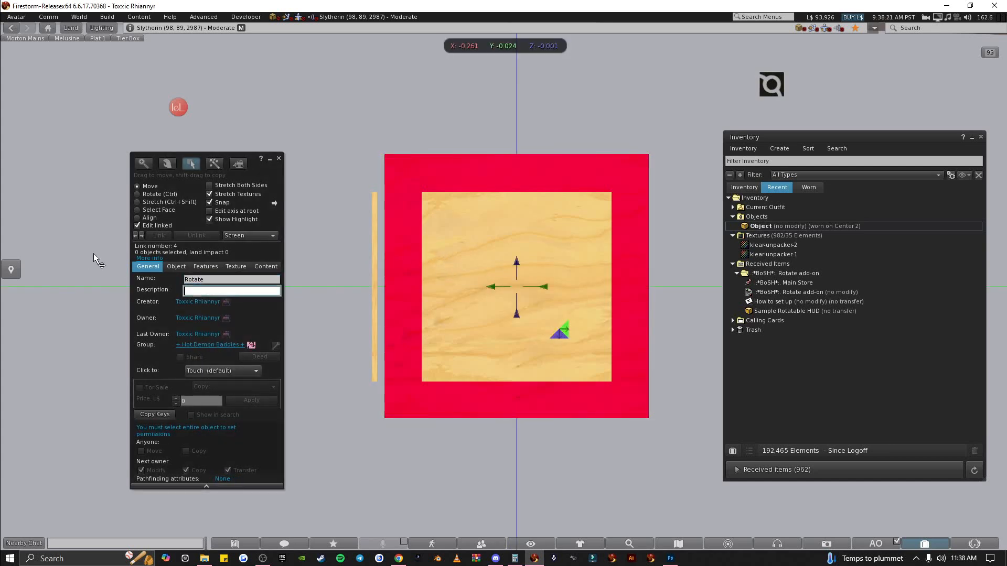
pyautogui.write('<0')
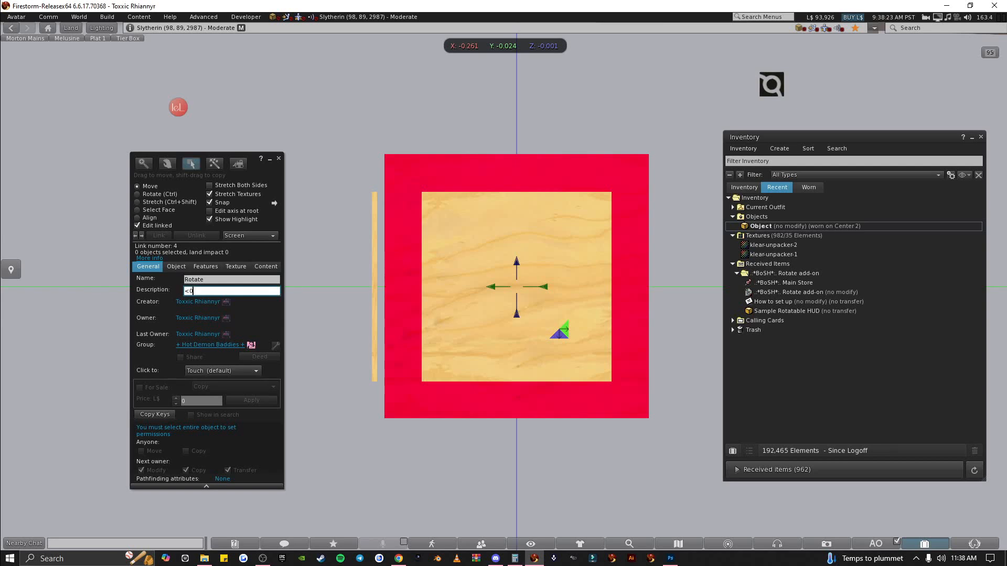
pyautogui.write(',0,0>')
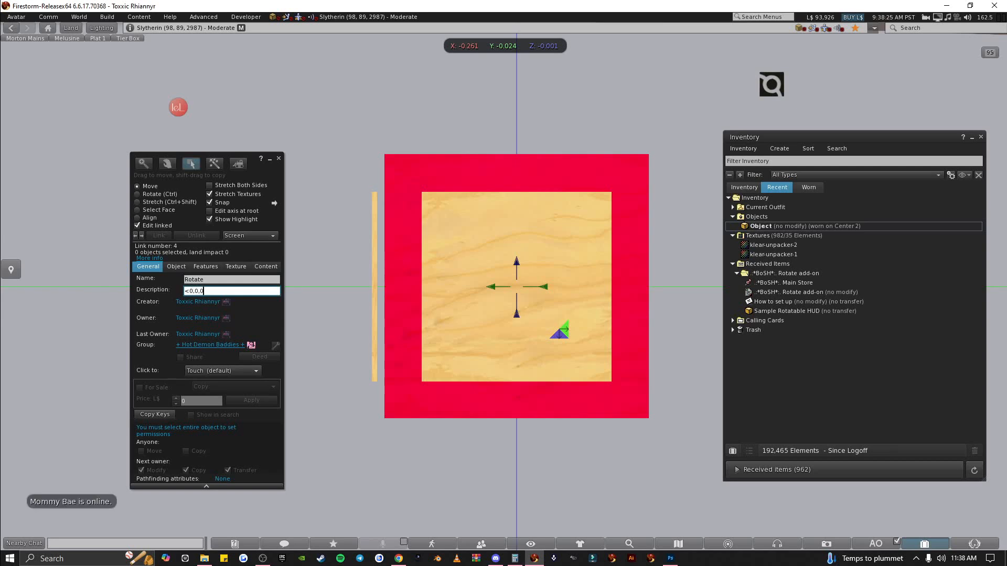
pyautogui.click(279, 158)
# - Rotate the whole HUD to 360° about Z, finish editing, and touch the green face's panel to test the page rotation
pyautogui.rightClick(446, 280)
pyautogui.click(476, 297)
pyautogui.moveTo(476, 288); pyautogui.dragTo(653, 223)
pyautogui.keyDown('ctrl'); pyautogui.moveTo(489, 288); pyautogui.dragTo(644, 191); pyautogui.keyUp('ctrl')
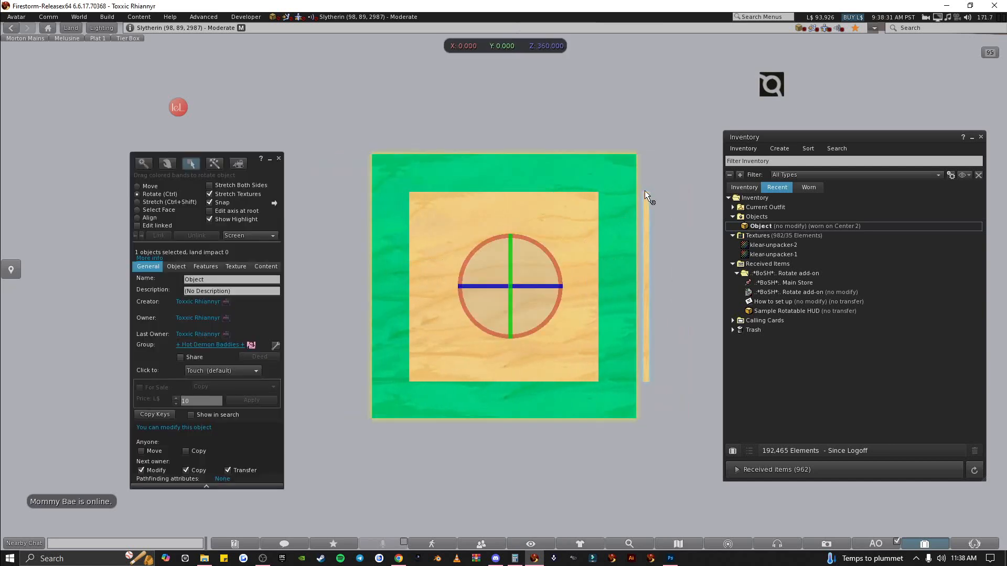
pyautogui.click(279, 158)
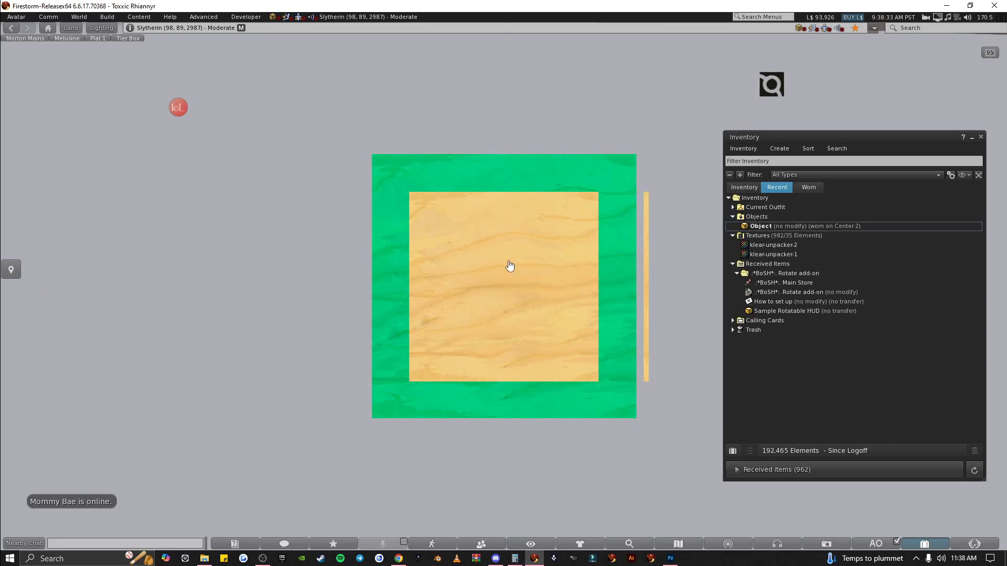
pyautogui.click(497, 297)
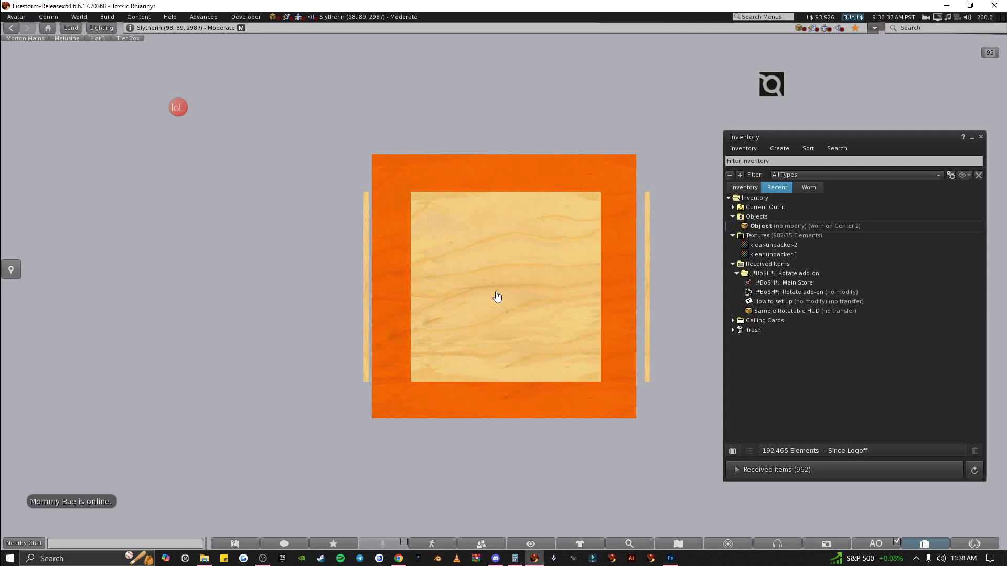
# - Touch the front panel on the orange and red faces in turn to test that the HUD rotates through its pages
pyautogui.click(497, 297)
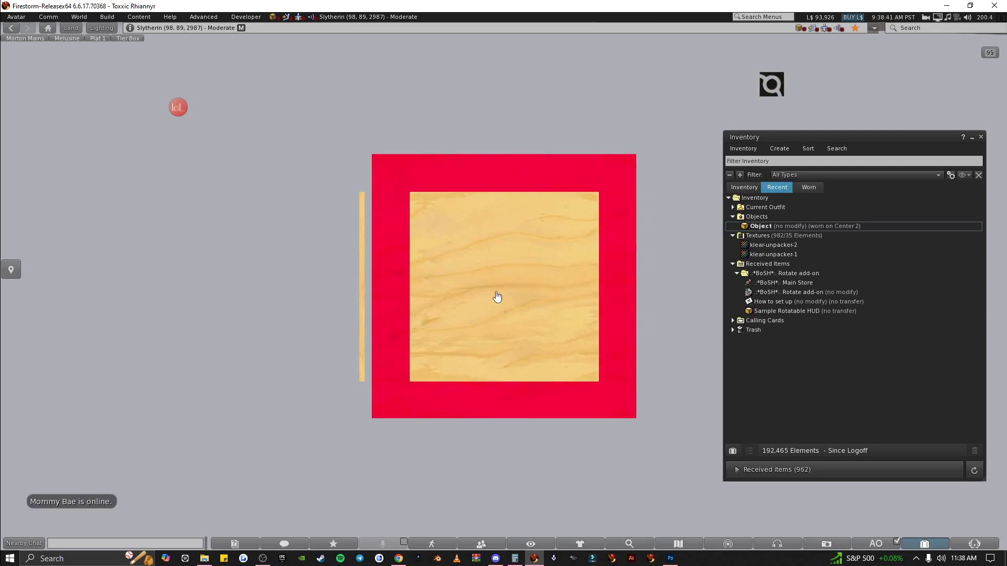
pyautogui.click(498, 296)
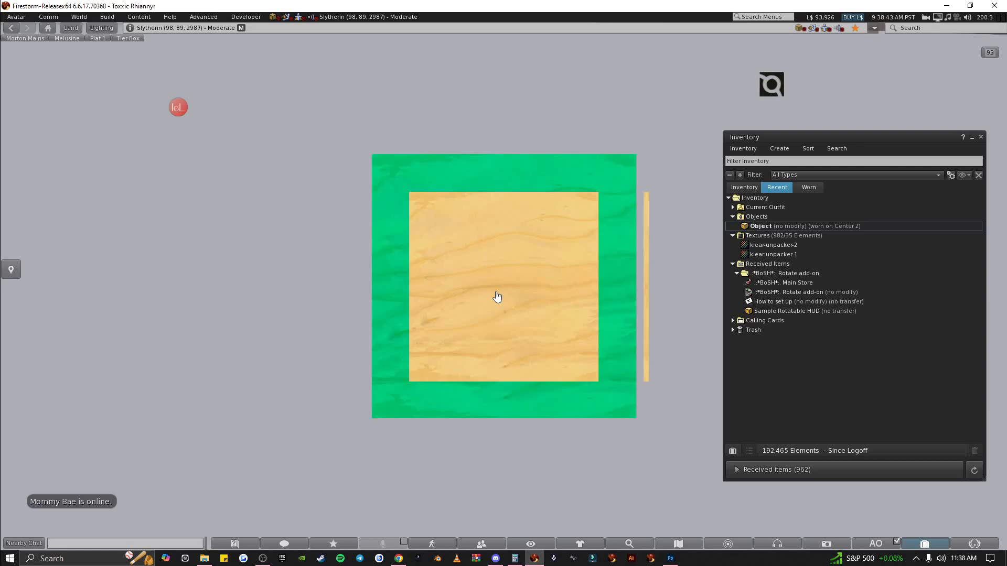
pyautogui.rightClick(499, 286)
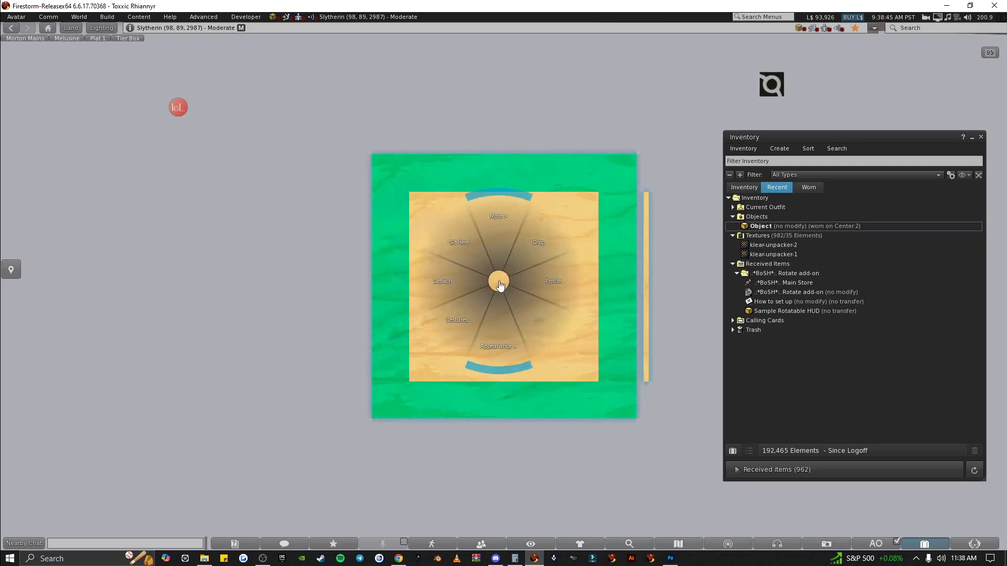
pyautogui.click(511, 303)
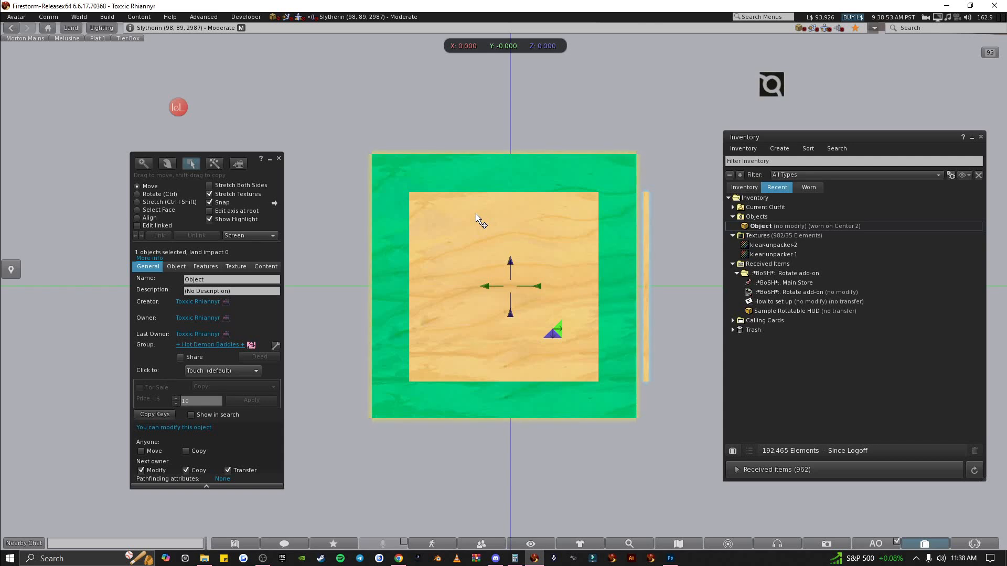
pyautogui.click(279, 159)
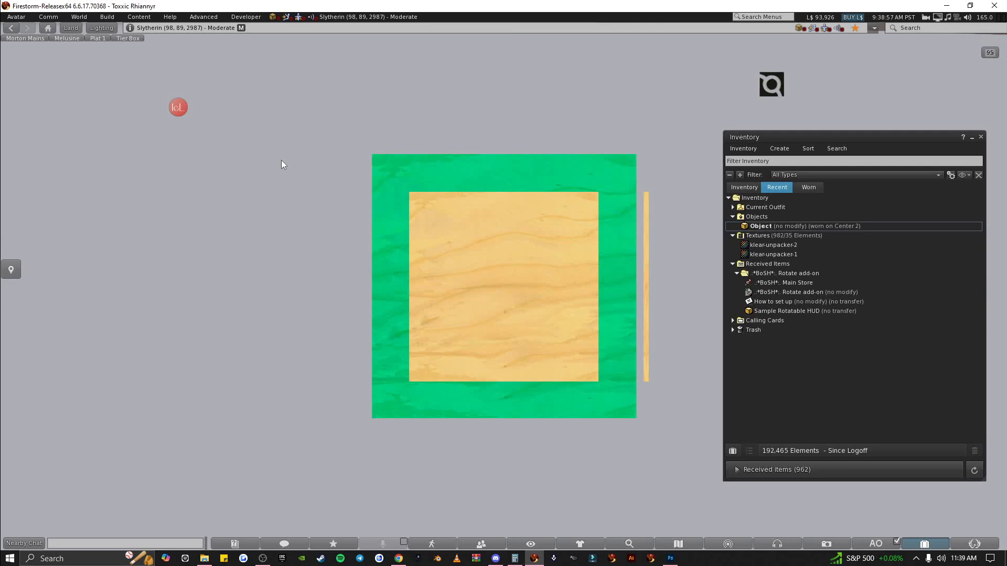
# - Detach the worn coloured HUD
pyautogui.rightClick(510, 243)
pyautogui.click(508, 243)
pyautogui.rightClick(492, 298)
pyautogui.click(516, 268)
pyautogui.press('Escape')
# - Rez a new cube and apply the klear-unpacker-1 and klear-unpacker-2 textures to two adjacent side faces
pyautogui.keyDown('alt'); pyautogui.moveTo(495, 301); pyautogui.dragTo(496, 335); pyautogui.keyUp('alt')
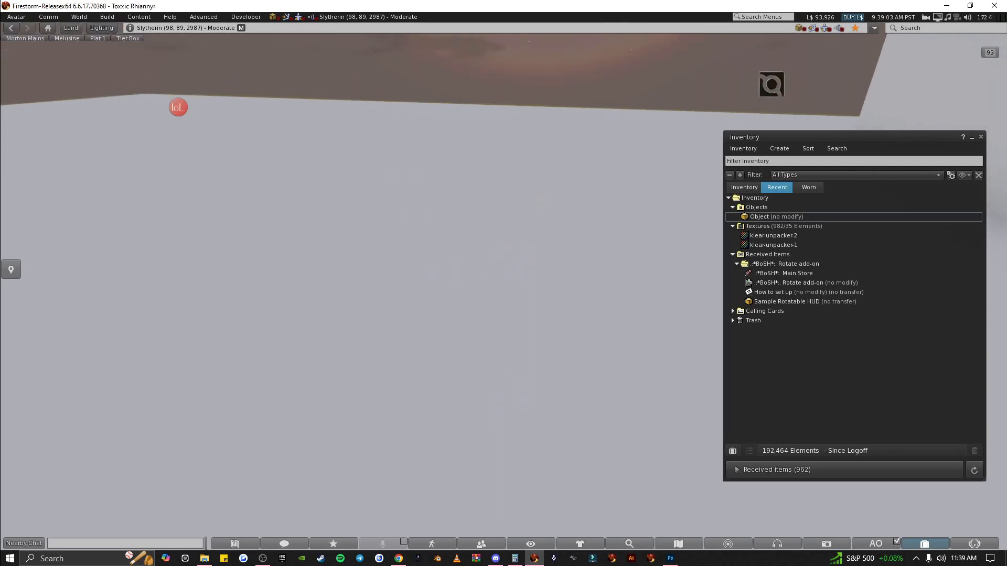
pyautogui.hotkey('ctrl', 'b')
pyautogui.click(496, 298)
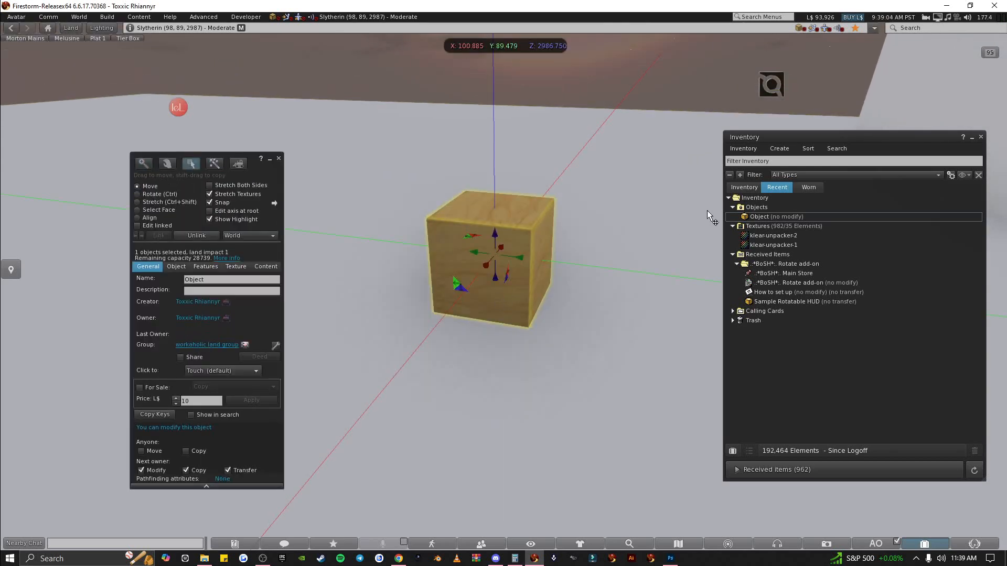
pyautogui.click(763, 245)
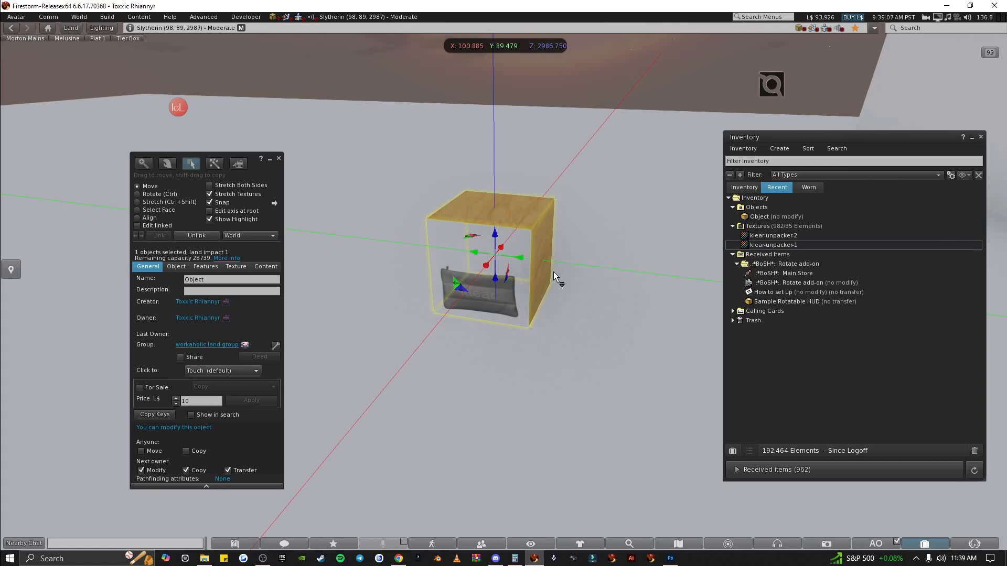
pyautogui.moveTo(773, 235); pyautogui.dragTo(530, 219)
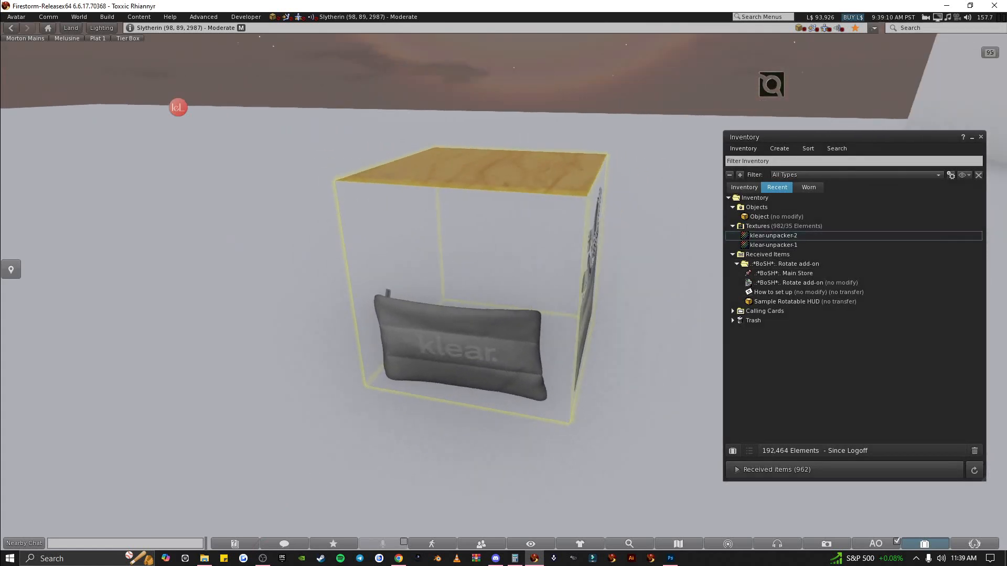
# - Rez a second box in front of the textured cube, scale it evenly to about 0.432 m and flatten it along X to 0.01 m
pyautogui.keyDown('ctrl'); pyautogui.keyDown('alt'); pyautogui.moveTo(503, 285); pyautogui.dragTo(456, 283); pyautogui.keyUp('alt'); pyautogui.keyUp('ctrl')
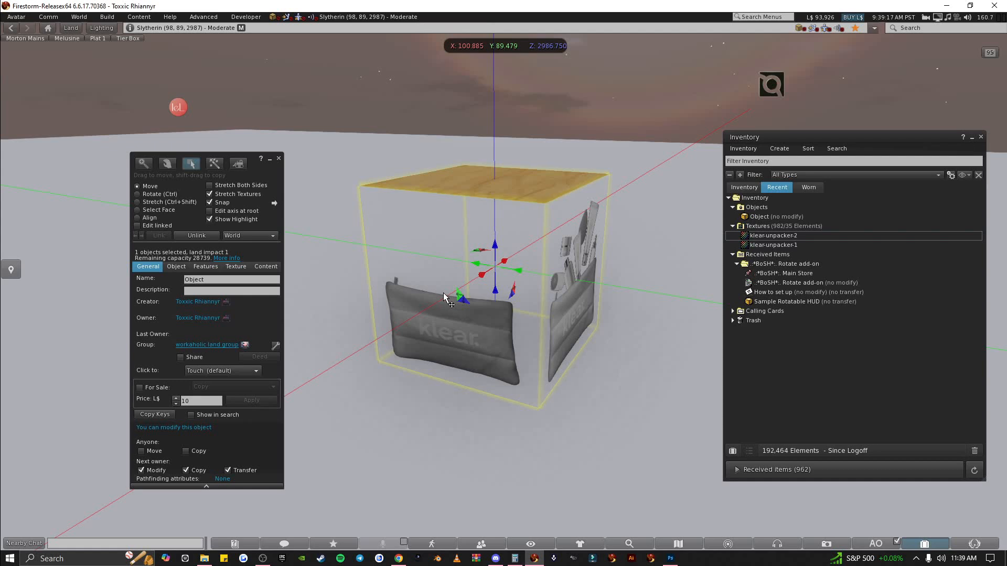
pyautogui.keyDown('ctrl'); pyautogui.keyDown('alt'); pyautogui.moveTo(470, 339); pyautogui.dragTo(483, 362); pyautogui.keyUp('alt'); pyautogui.keyUp('ctrl')
pyautogui.rightClick(459, 386)
pyautogui.click(482, 357)
pyautogui.click(477, 352)
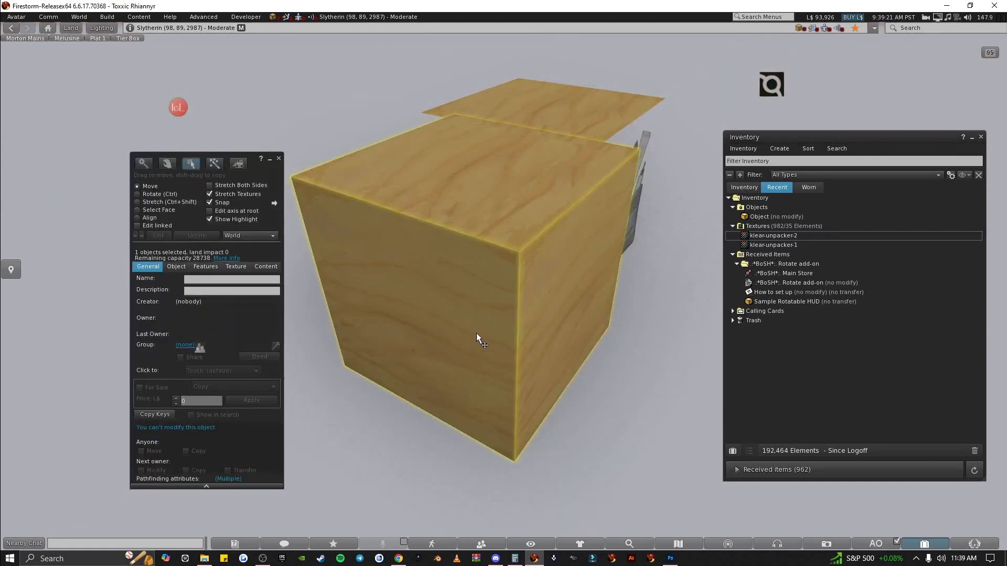
pyautogui.rightClick(460, 305)
pyautogui.click(483, 333)
pyautogui.moveTo(640, 148); pyautogui.dragTo(446, 291)
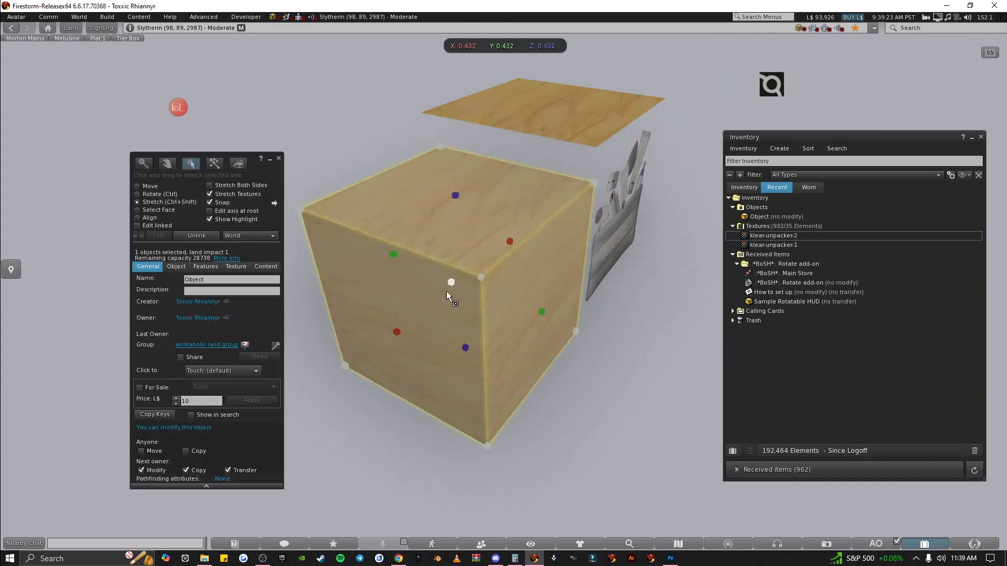
pyautogui.keyDown('ctrl'); pyautogui.keyDown('shift'); pyautogui.moveTo(397, 332); pyautogui.dragTo(619, 257); pyautogui.keyUp('shift'); pyautogui.keyUp('ctrl')
# - Place the thin panel over one textured face of the cube and a matching panel over the adjacent textured face
pyautogui.moveTo(480, 334); pyautogui.dragTo(484, 276)
pyautogui.keyDown('ctrl'); pyautogui.keyDown('alt'); pyautogui.moveTo(483, 276); pyautogui.dragTo(642, 387); pyautogui.keyUp('alt'); pyautogui.keyUp('ctrl')
pyautogui.moveTo(511, 306); pyautogui.dragTo(505, 261)
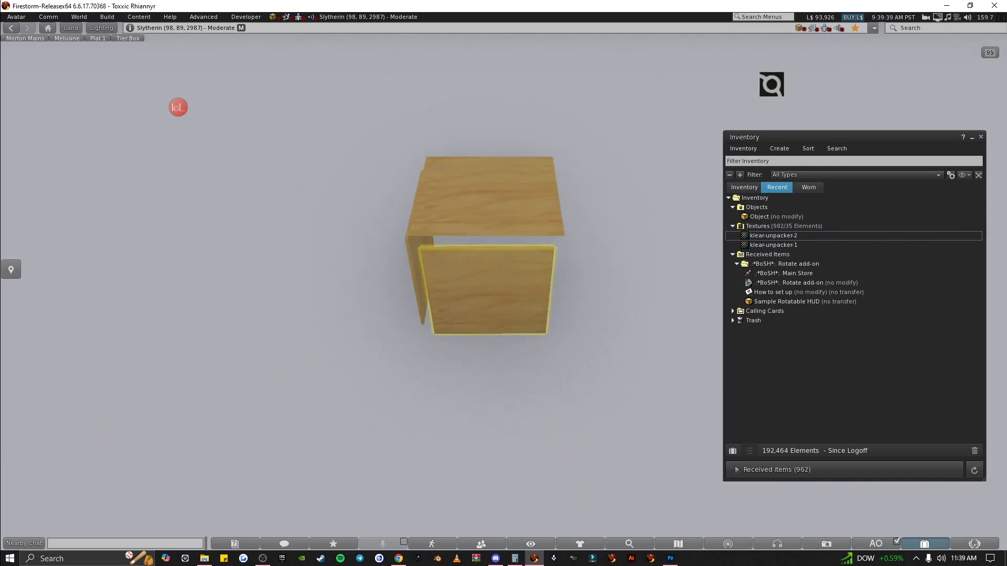
# - Select both thin panels together with the textured cube, link the three objects, and finish editing
pyautogui.keyDown('ctrl'); pyautogui.keyDown('alt'); pyautogui.moveTo(502, 285); pyautogui.dragTo(582, 288); pyautogui.keyUp('alt'); pyautogui.keyUp('ctrl')
pyautogui.keyDown('shift'); pyautogui.click(498, 287); pyautogui.keyUp('shift')
pyautogui.keyDown('shift'); pyautogui.click(488, 200); pyautogui.keyUp('shift')
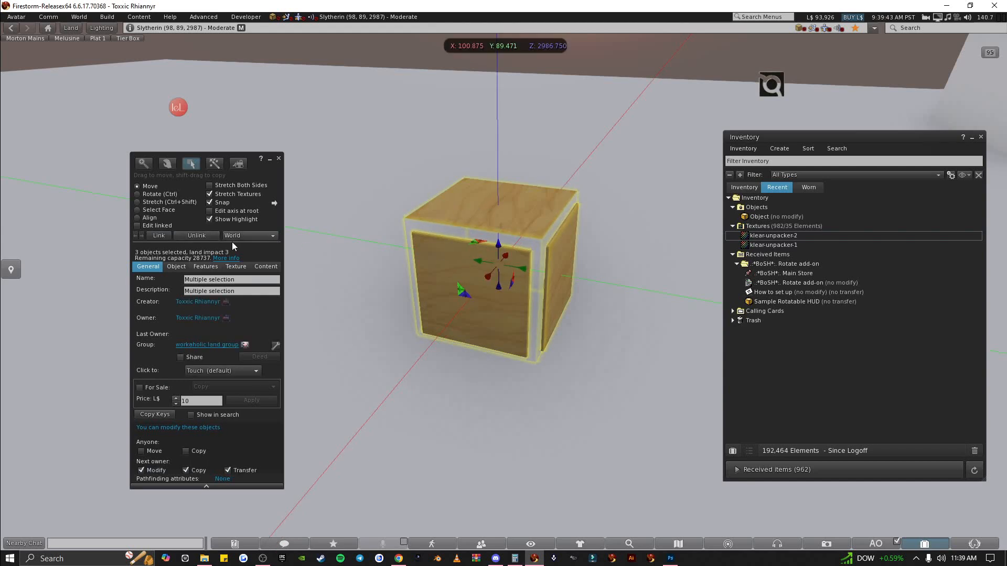
pyautogui.click(159, 236)
pyautogui.keyDown('ctrl'); pyautogui.keyDown('alt'); pyautogui.moveTo(509, 266); pyautogui.dragTo(490, 277); pyautogui.keyUp('alt'); pyautogui.keyUp('ctrl')
pyautogui.click(278, 158)
# - Add the .*BoSH*. Rotate add-on script from the inventory to the linked cube's contents
pyautogui.rightClick(457, 198)
pyautogui.click(472, 223)
pyautogui.click(266, 267)
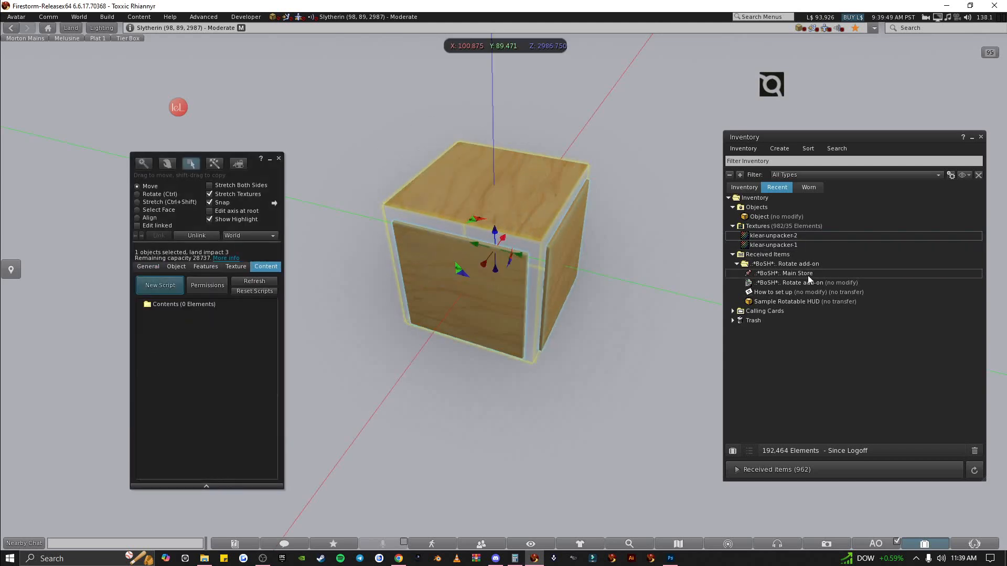
pyautogui.click(773, 284)
pyautogui.moveTo(769, 288); pyautogui.dragTo(174, 383)
pyautogui.click(279, 158)
pyautogui.rightClick(448, 271)
pyautogui.click(463, 289)
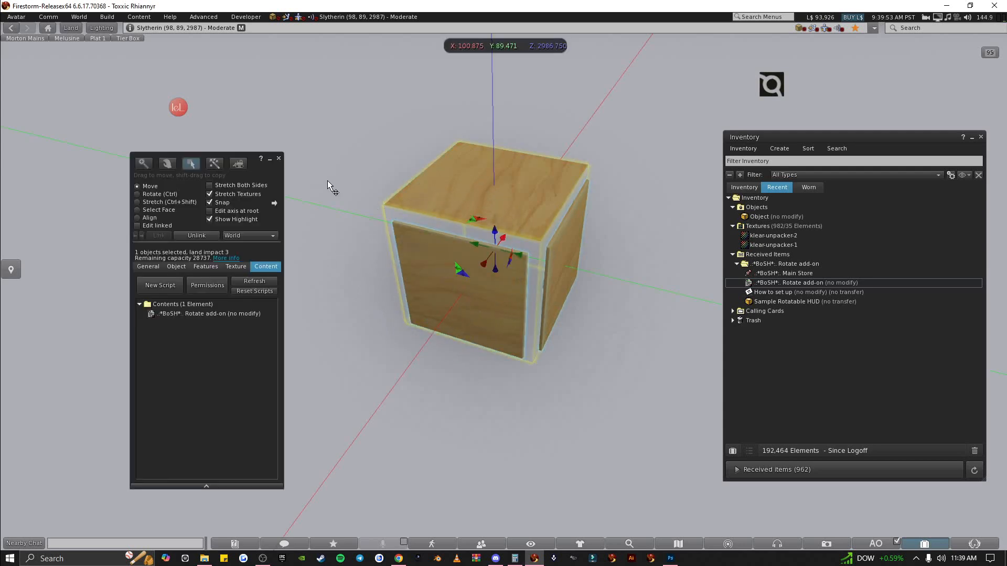
# - Take the linked cube into the inventory and attach it to the HUD at Center 2
pyautogui.rightClick(479, 255)
pyautogui.click(449, 257)
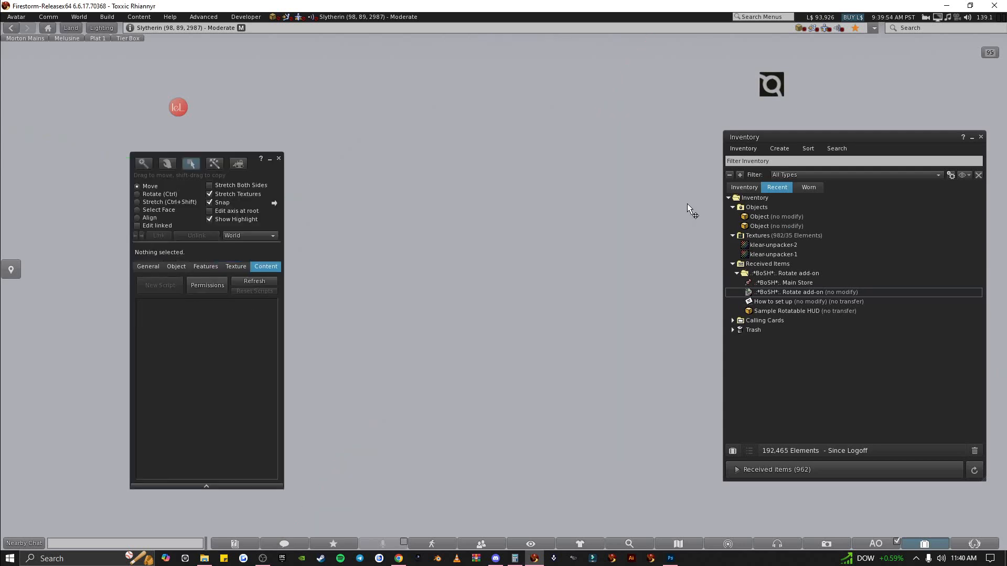
pyautogui.rightClick(782, 216)
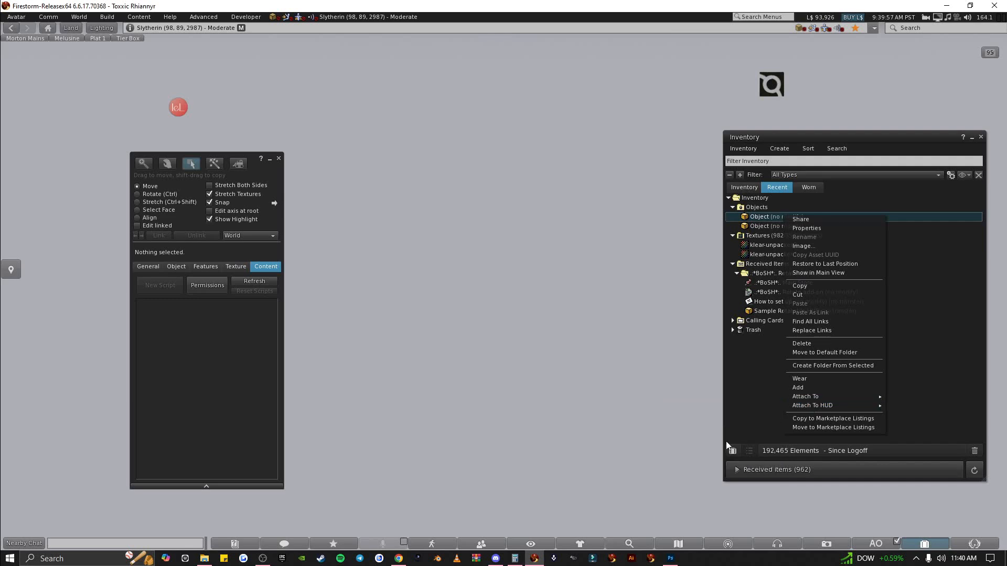
pyautogui.moveTo(810, 405)
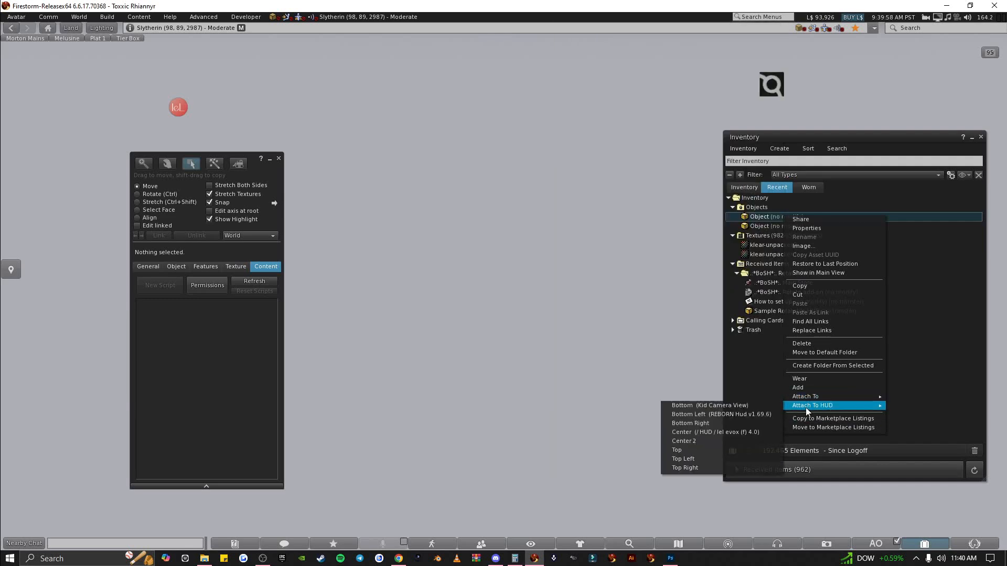
pyautogui.click(739, 441)
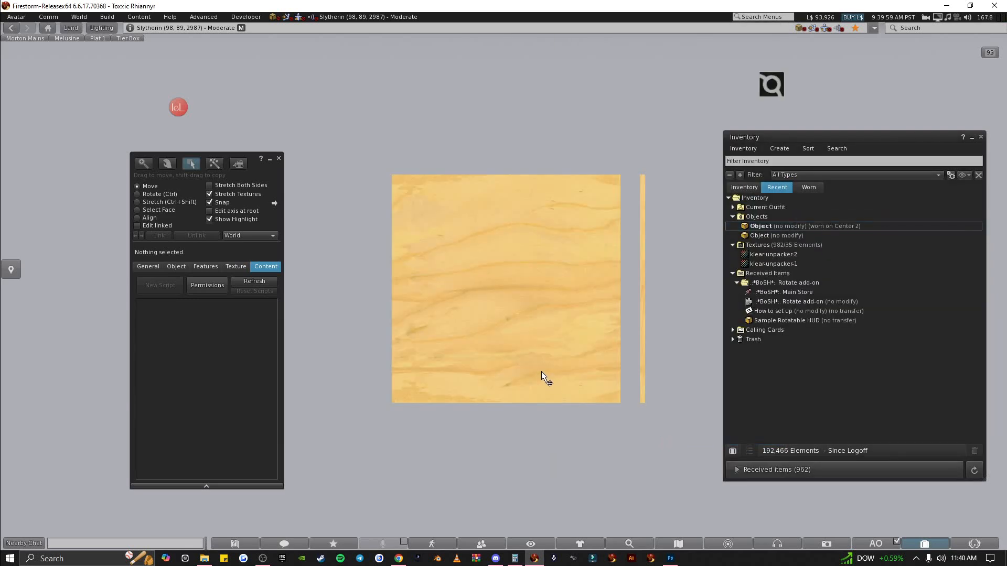
pyautogui.click(165, 225)
pyautogui.click(488, 269)
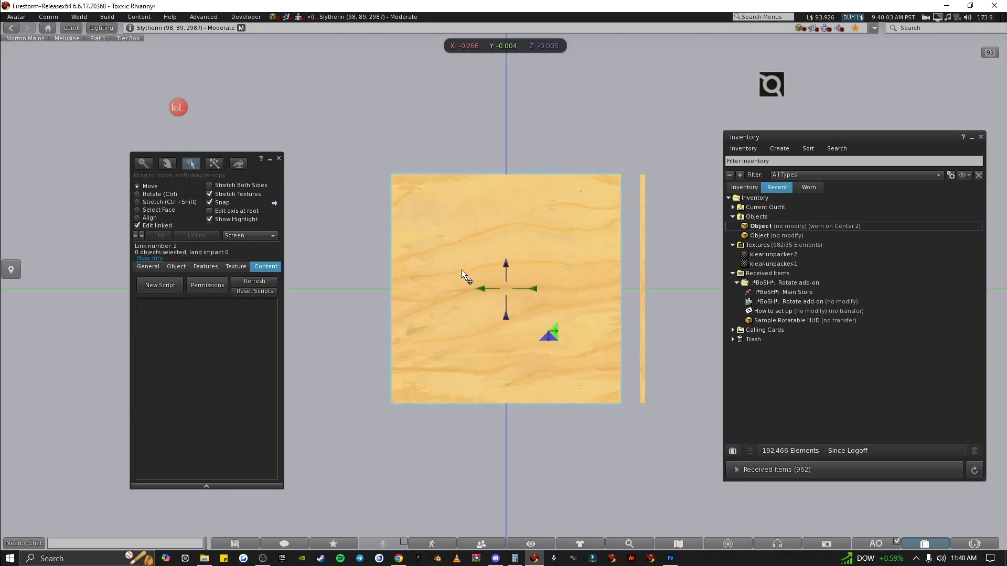
pyautogui.click(279, 158)
# - Rotate the whole HUD to 270° about Z to check the second page's angle, and turn it back to 360°
pyautogui.rightClick(441, 250)
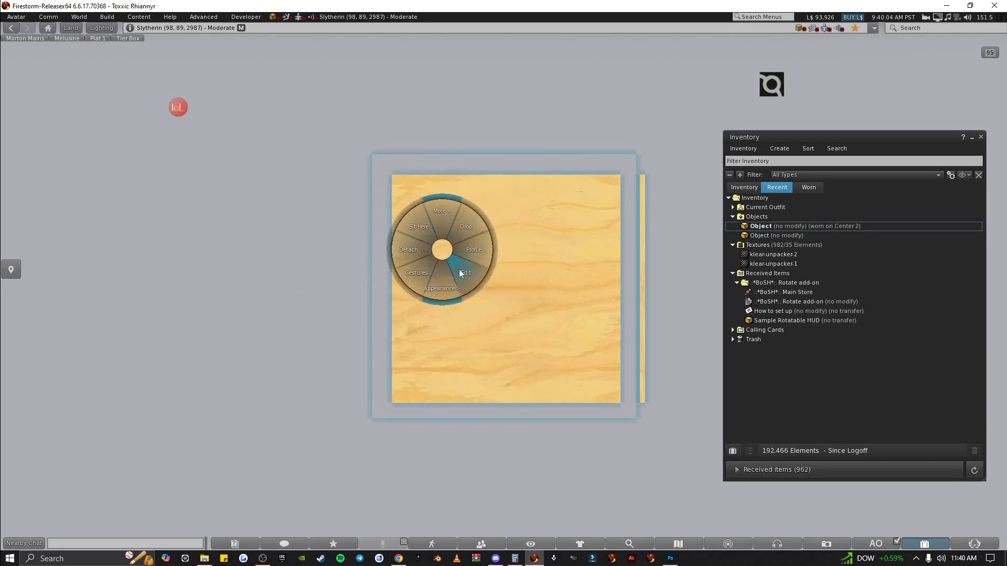
pyautogui.click(459, 269)
pyautogui.press('ctrl')
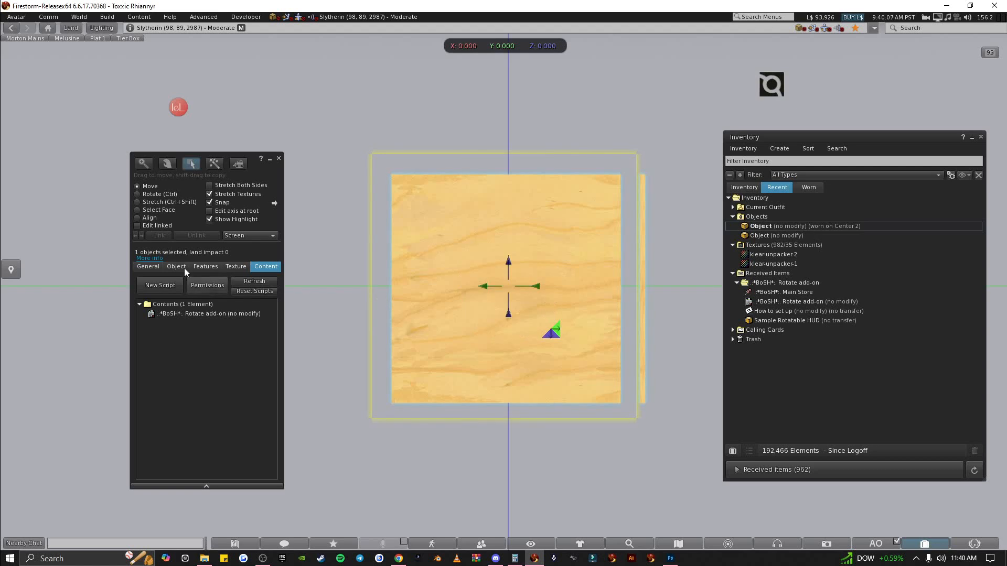
pyautogui.click(179, 267)
pyautogui.press('ctrl')
pyautogui.keyDown('ctrl'); pyautogui.moveTo(531, 286); pyautogui.dragTo(418, 237); pyautogui.keyUp('ctrl')
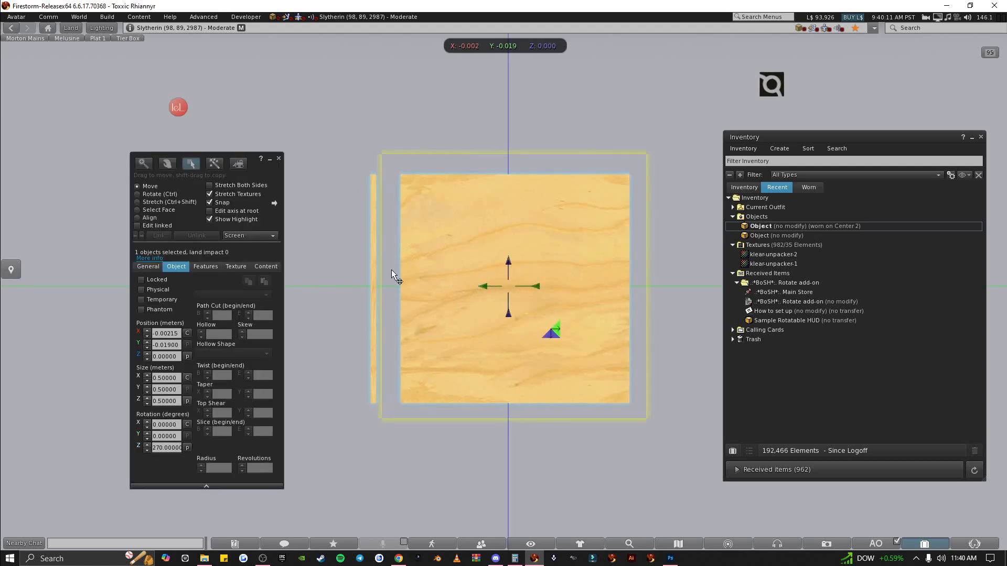
pyautogui.keyDown('ctrl'); pyautogui.moveTo(489, 286); pyautogui.dragTo(648, 208); pyautogui.keyUp('ctrl')
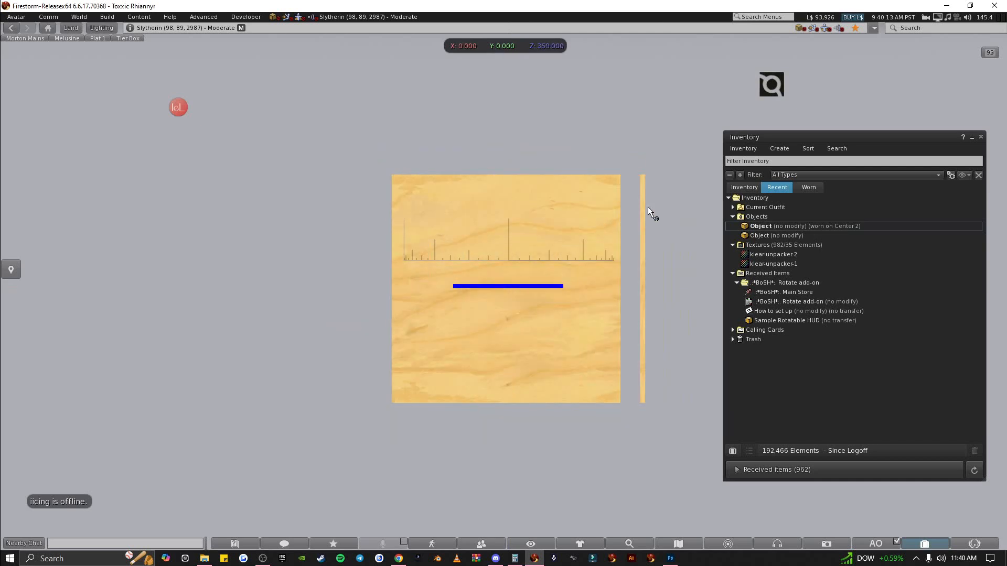
# - Select only the first page's linked panel, name it Rotate, enter <0,0,270> as its description, and finish editing
pyautogui.click(137, 225)
pyautogui.click(432, 247)
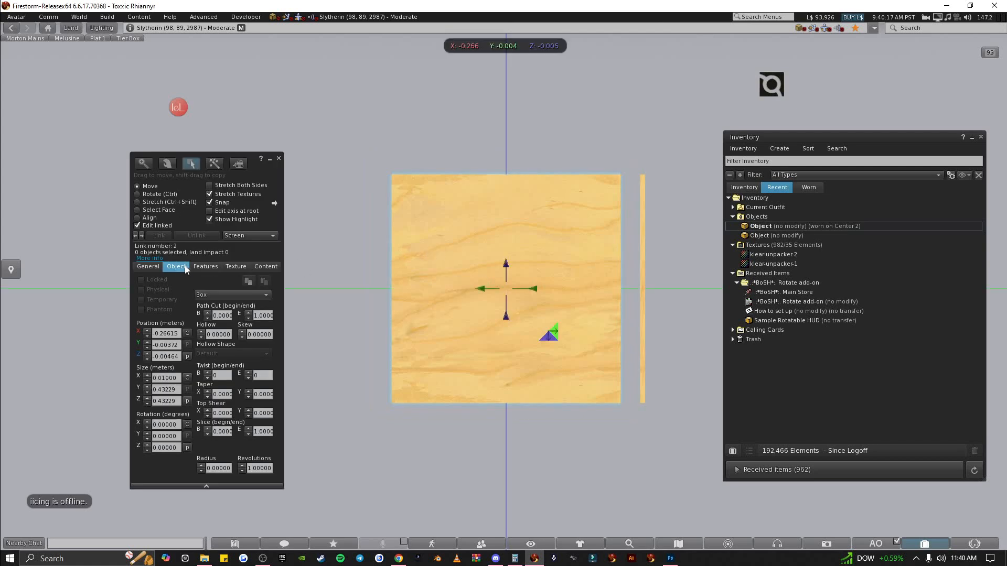
pyautogui.click(144, 266)
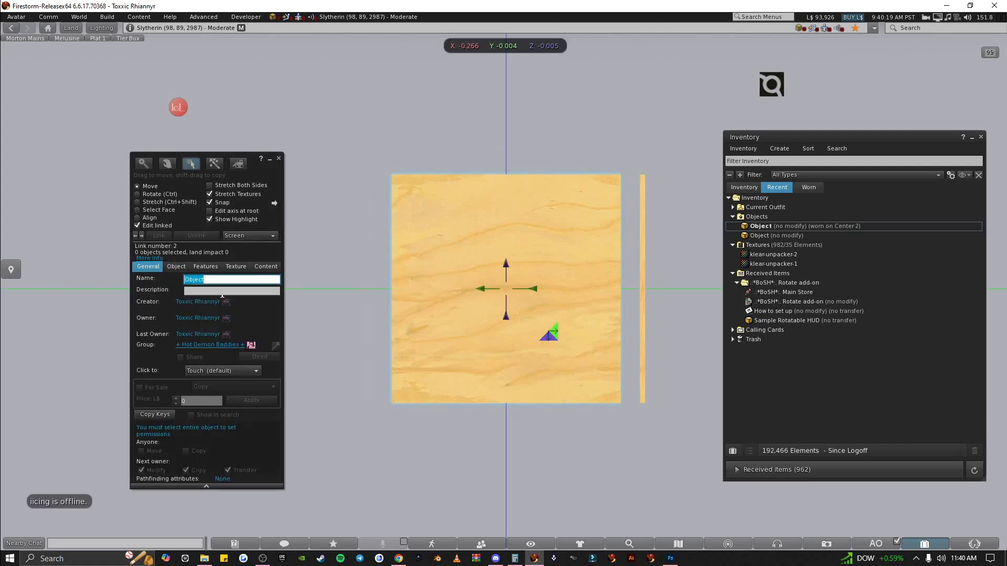
pyautogui.write('Rotate')
pyautogui.click(221, 290)
pyautogui.write('<0.0')
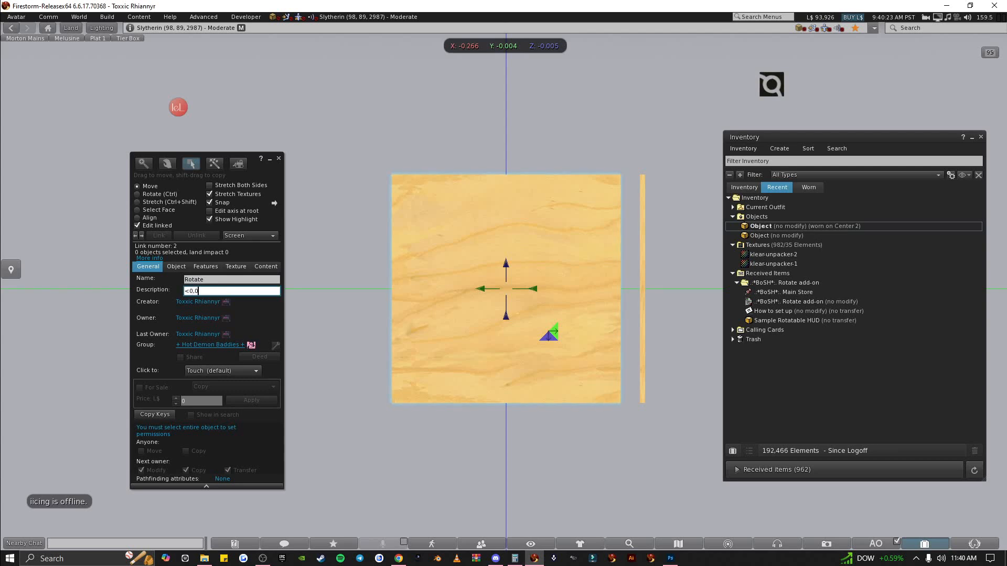
pyautogui.write(',270>')
pyautogui.click(278, 159)
# - Touch the panel to turn to the second page, name that page's linked panel Rotate with the description <0,0,0>, and finish editing
pyautogui.click(484, 303)
pyautogui.rightClick(488, 286)
pyautogui.click(502, 311)
pyautogui.click(168, 226)
pyautogui.click(410, 249)
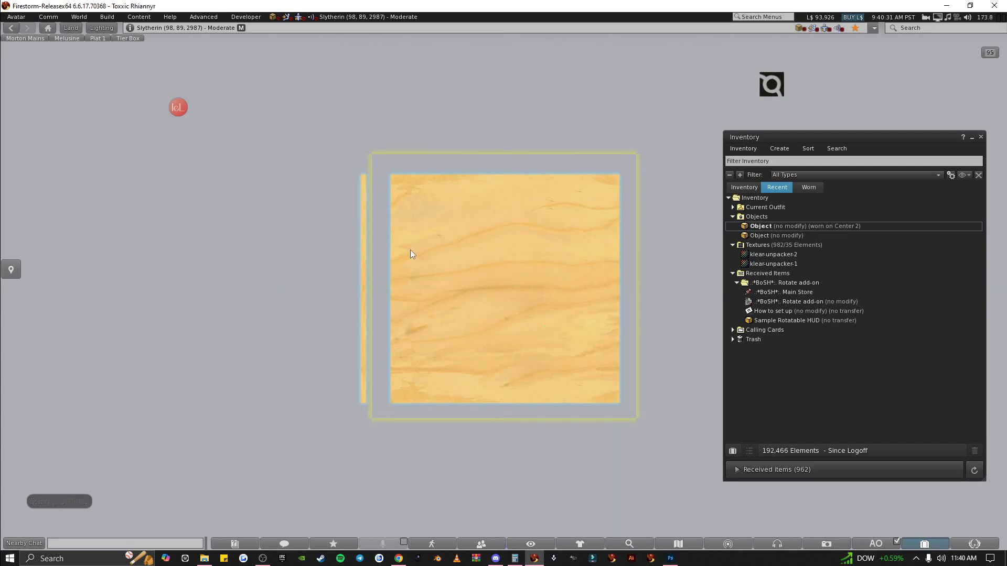
pyautogui.click(231, 280)
pyautogui.write('Rotate')
pyautogui.press('Tab')
pyautogui.write('<0,0,0')
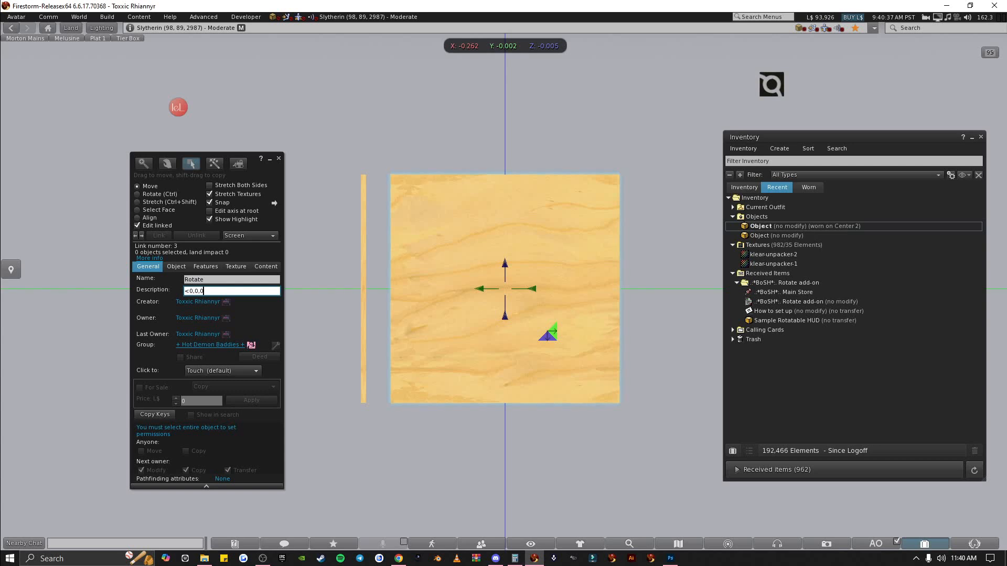
pyautogui.click(278, 157)
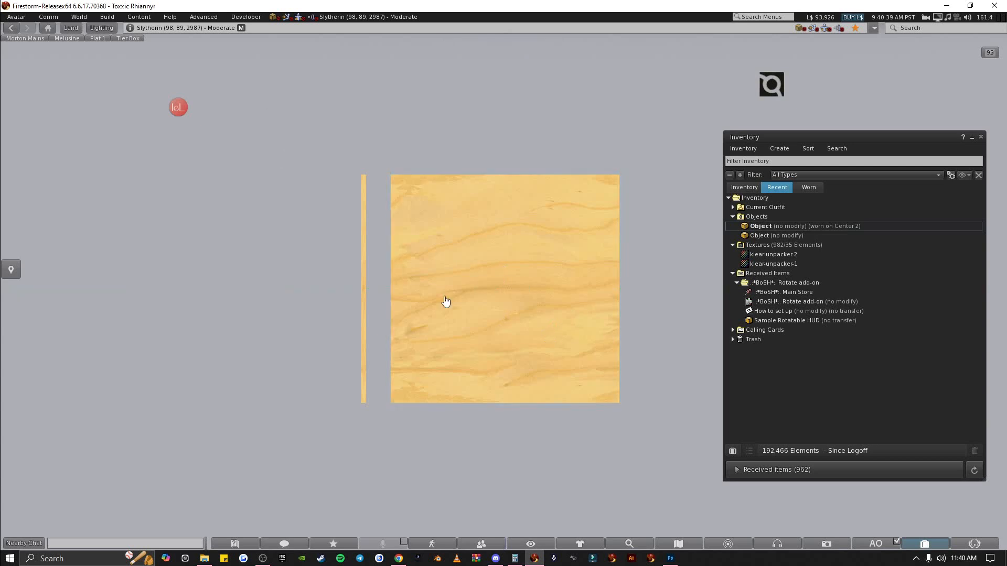
# - Select both linked panels, set their transparency to 100%, and finish editing
pyautogui.rightClick(464, 296)
pyautogui.click(481, 312)
pyautogui.click(137, 226)
pyautogui.click(583, 307)
pyautogui.click(236, 267)
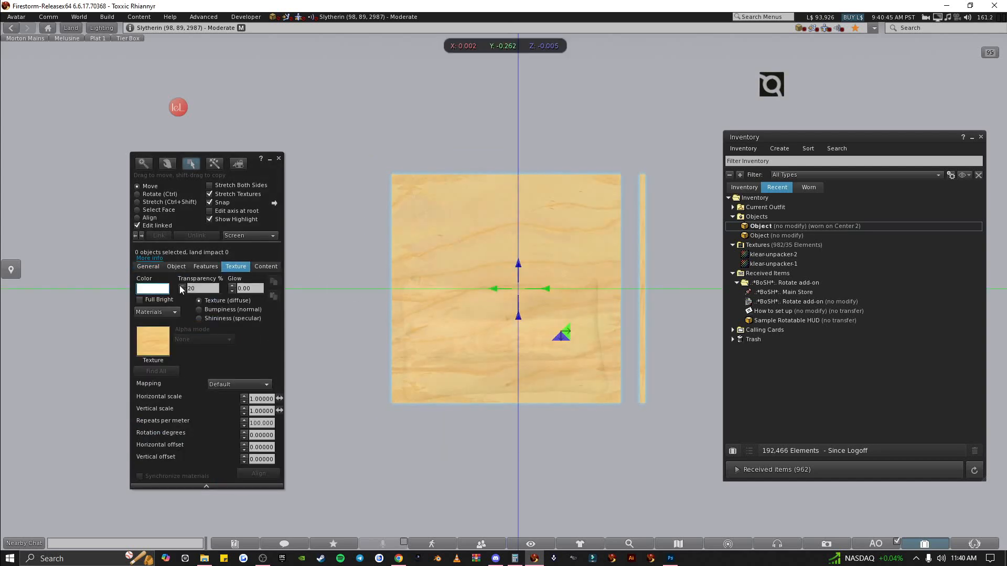
pyautogui.click(181, 287)
pyautogui.click(278, 158)
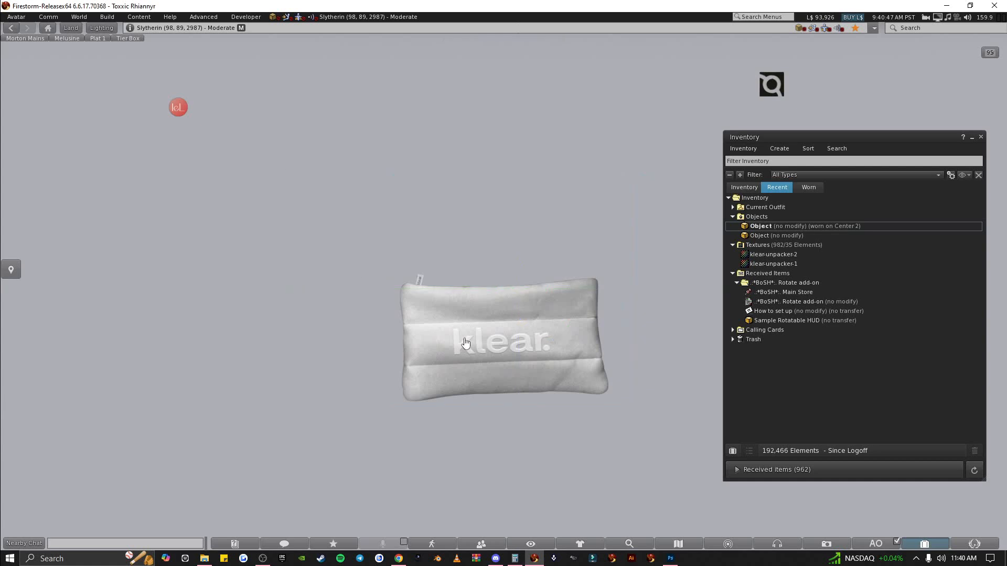
# - Turn the HUD to the open-pouch page, enlarge it to about 0.72 × 0.71 × 0.69 m, and reposition it near Y 0.036, Z 0.012
pyautogui.click(495, 342)
pyautogui.rightClick(496, 330)
pyautogui.click(517, 354)
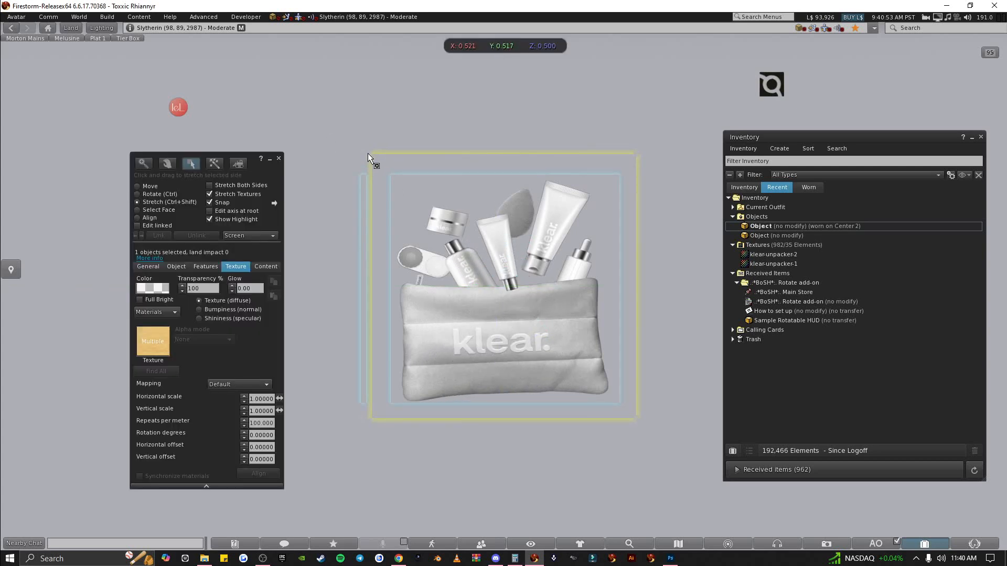
pyautogui.moveTo(367, 153); pyautogui.dragTo(356, 146)
pyautogui.moveTo(306, 115); pyautogui.dragTo(304, 112)
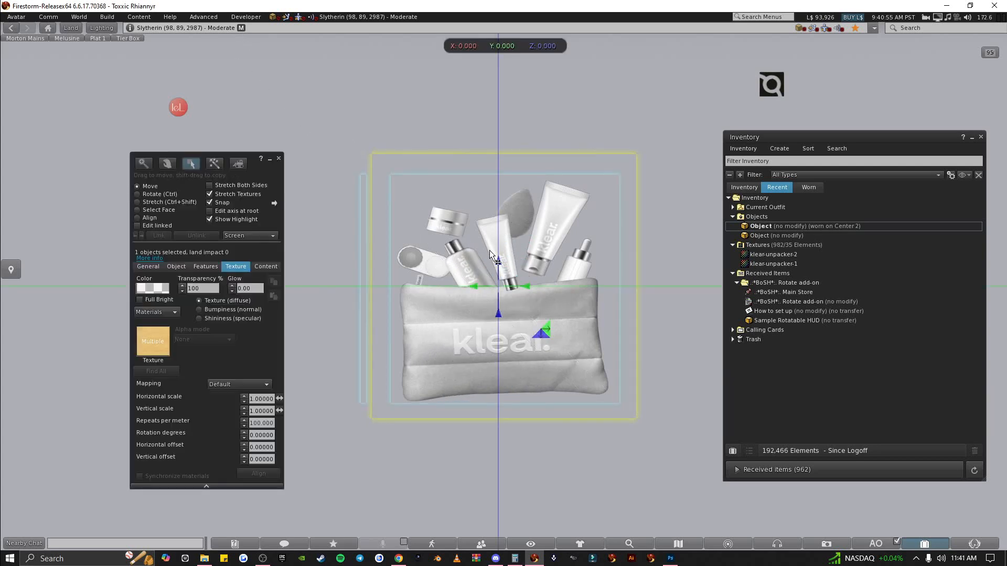
pyautogui.moveTo(637, 419); pyautogui.dragTo(692, 474)
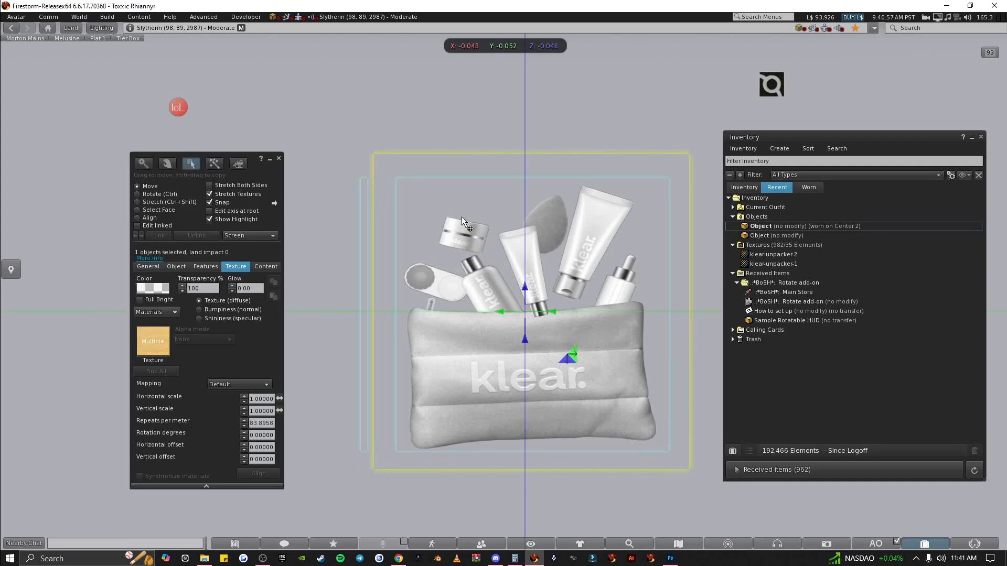
pyautogui.keyDown('ctrl'); pyautogui.keyDown('shift'); pyautogui.moveTo(360, 155); pyautogui.dragTo(312, 136); pyautogui.keyUp('shift'); pyautogui.keyUp('ctrl')
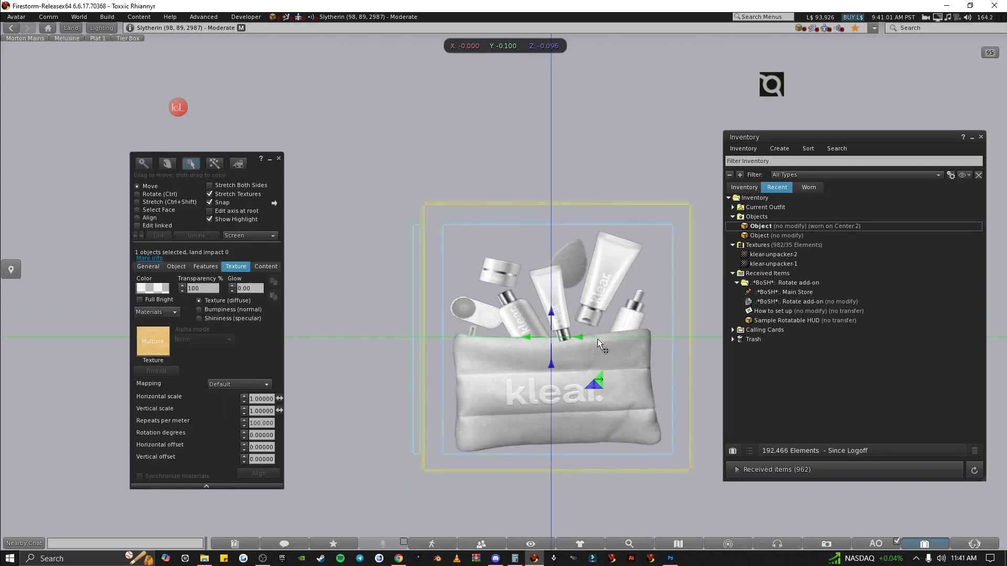
pyautogui.moveTo(551, 312); pyautogui.dragTo(461, 242)
pyautogui.keyDown('ctrl'); pyautogui.keyDown('shift'); pyautogui.moveTo(572, 384); pyautogui.dragTo(675, 481); pyautogui.keyUp('shift'); pyautogui.keyUp('ctrl')
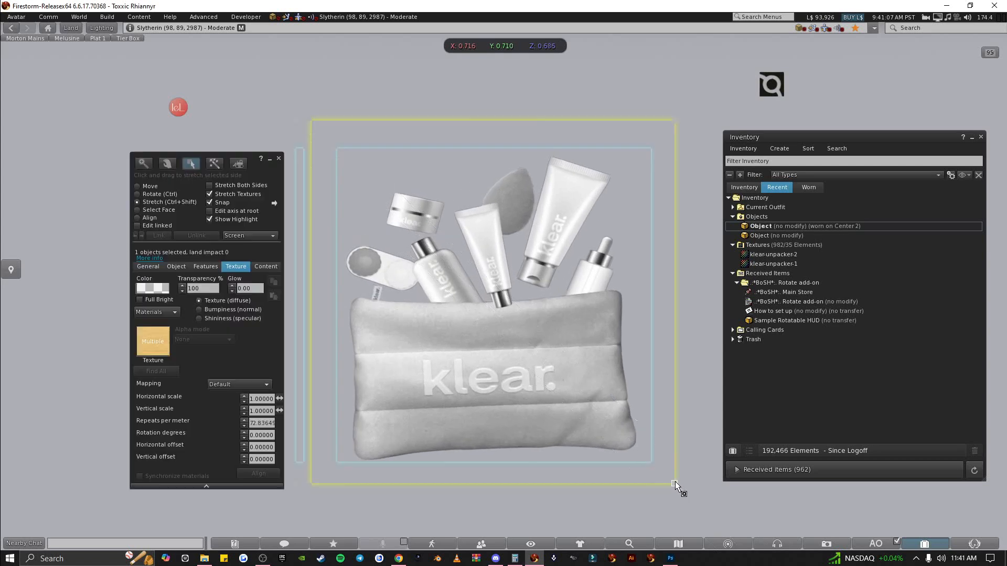
pyautogui.moveTo(485, 277)
pyautogui.mouseDown()
pyautogui.moveTo(485, 255)
pyautogui.moveTo(498, 276)
pyautogui.mouseUp()
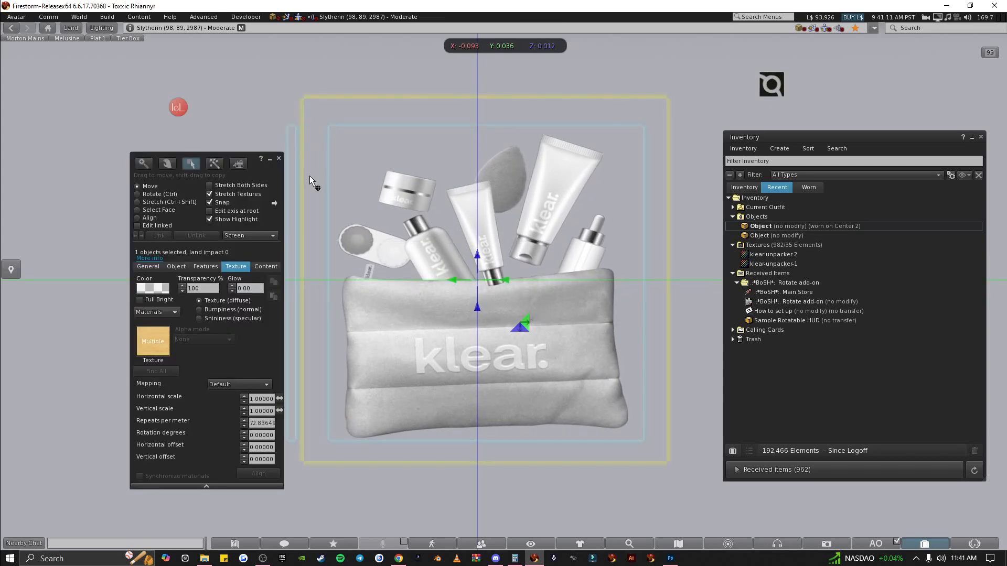
pyautogui.click(279, 159)
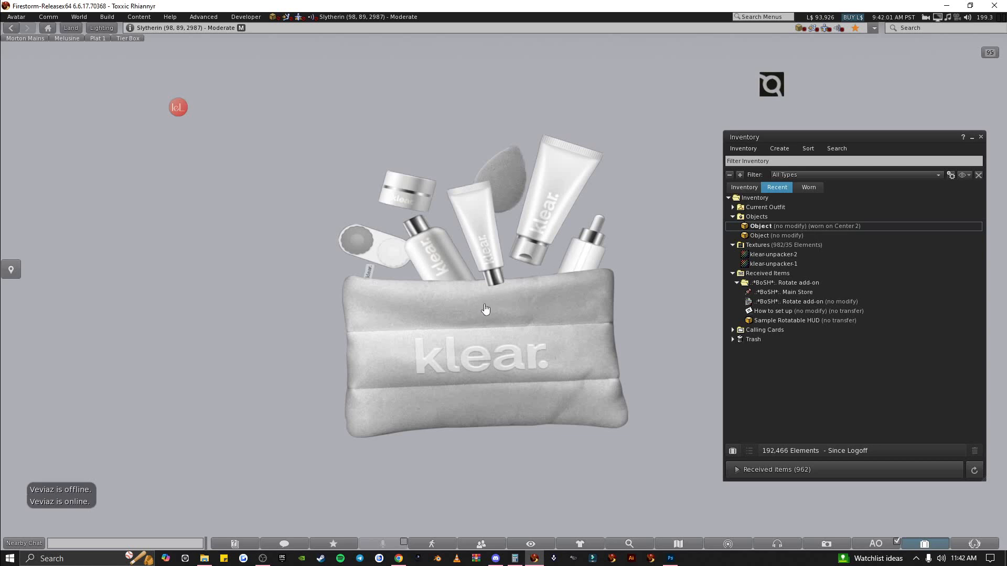
pyautogui.rightClick(486, 318)
pyautogui.click(507, 347)
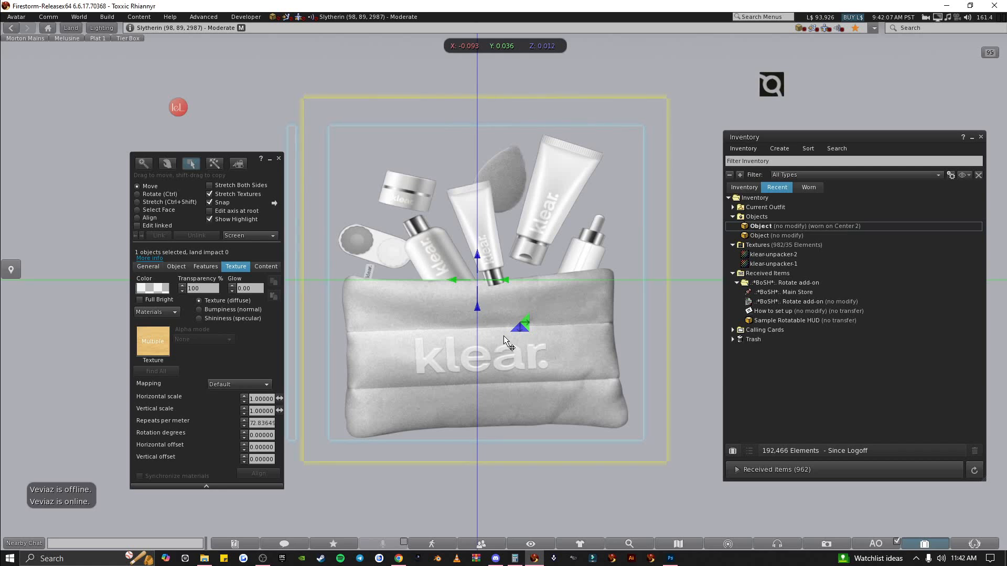
pyautogui.click(279, 158)
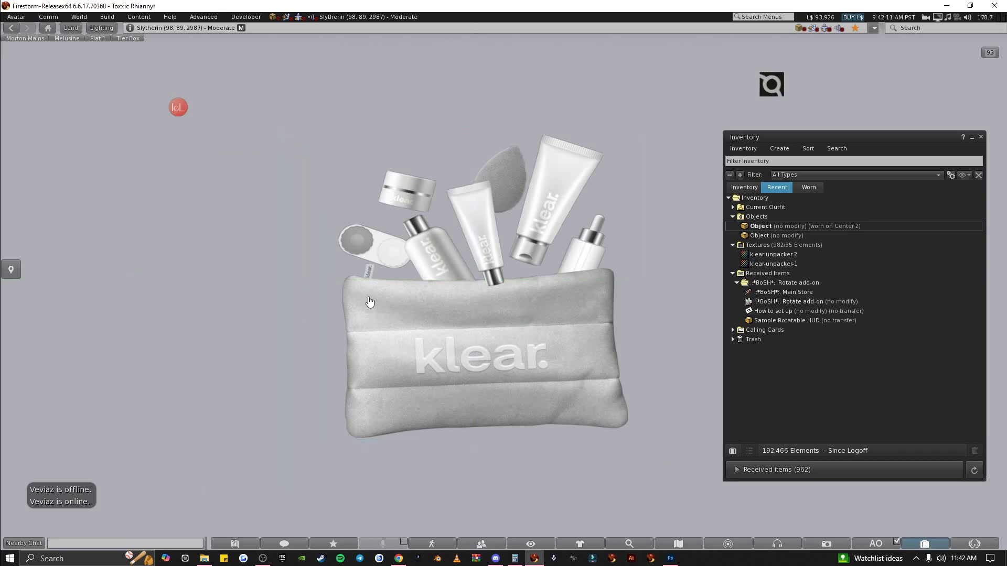
# - Touch the pouch on the resized HUD to test turning to the other page
pyautogui.click(455, 328)
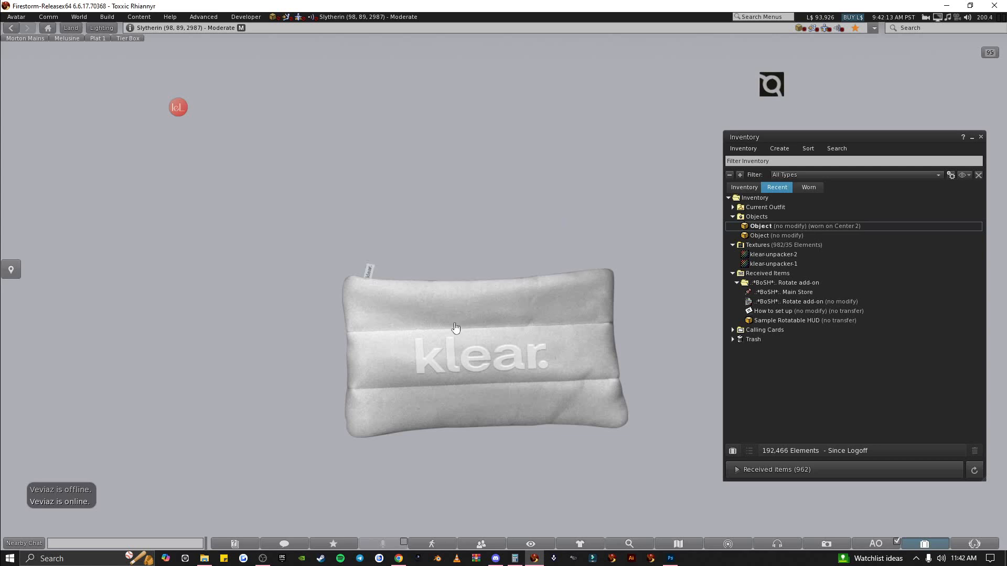